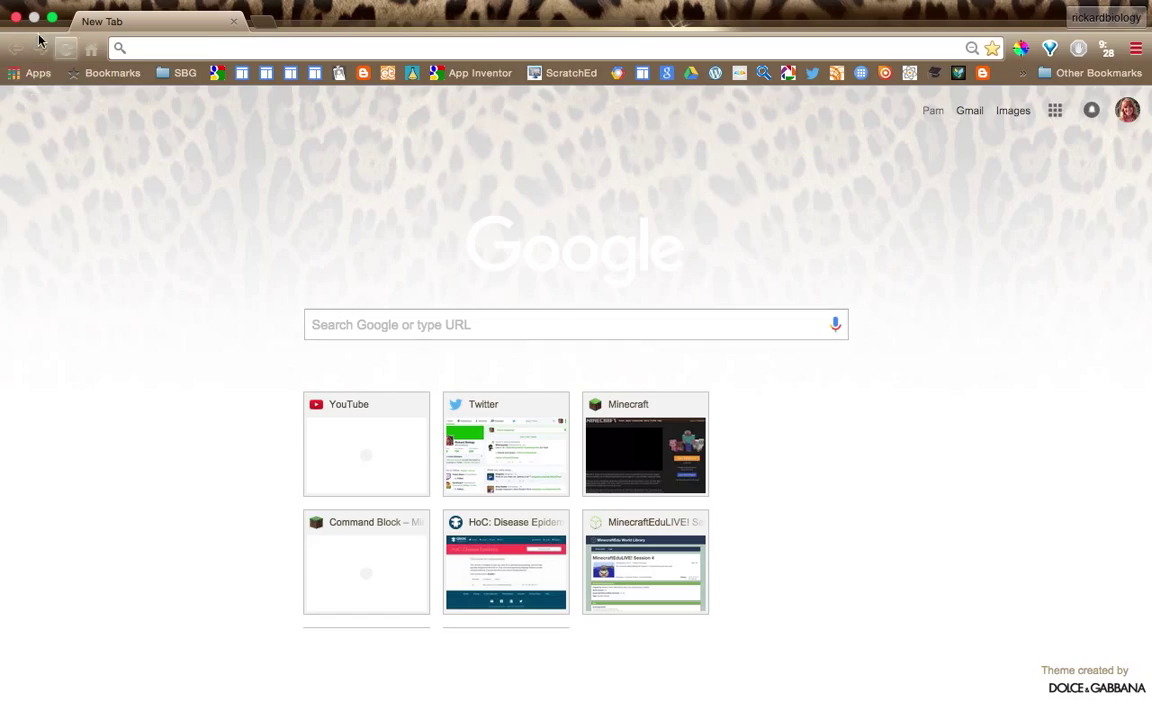
Open the Chrome Web Store from Chrome's Apps page
click(22, 82)
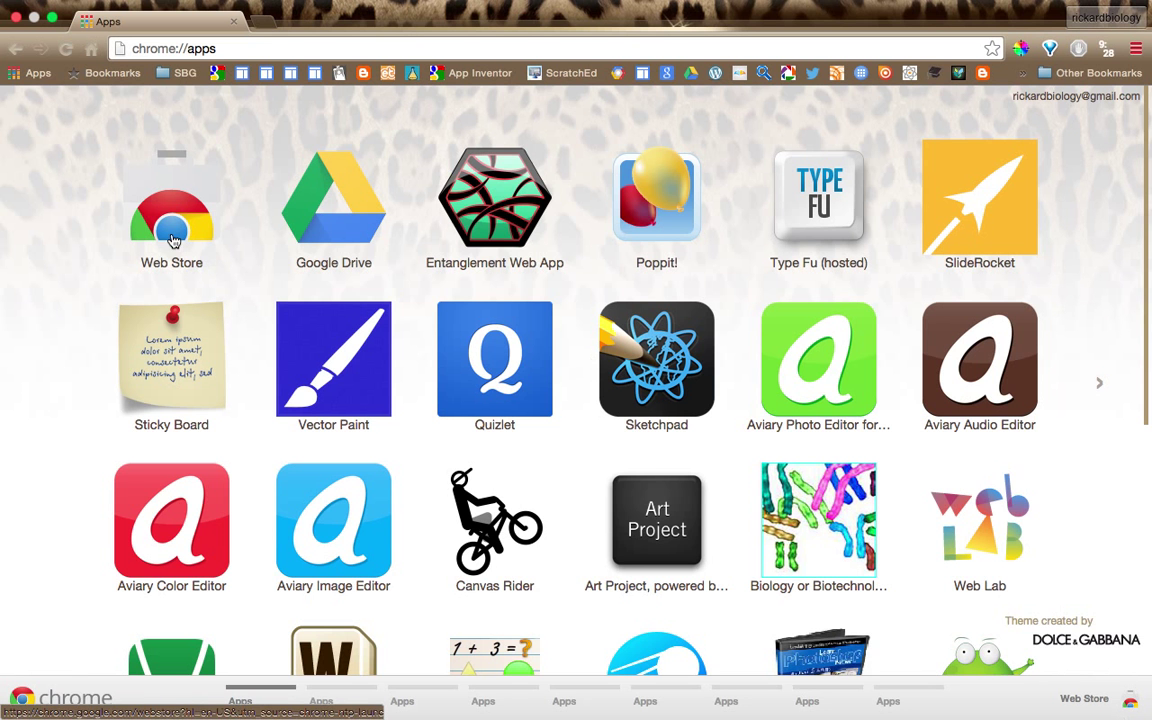
click(176, 211)
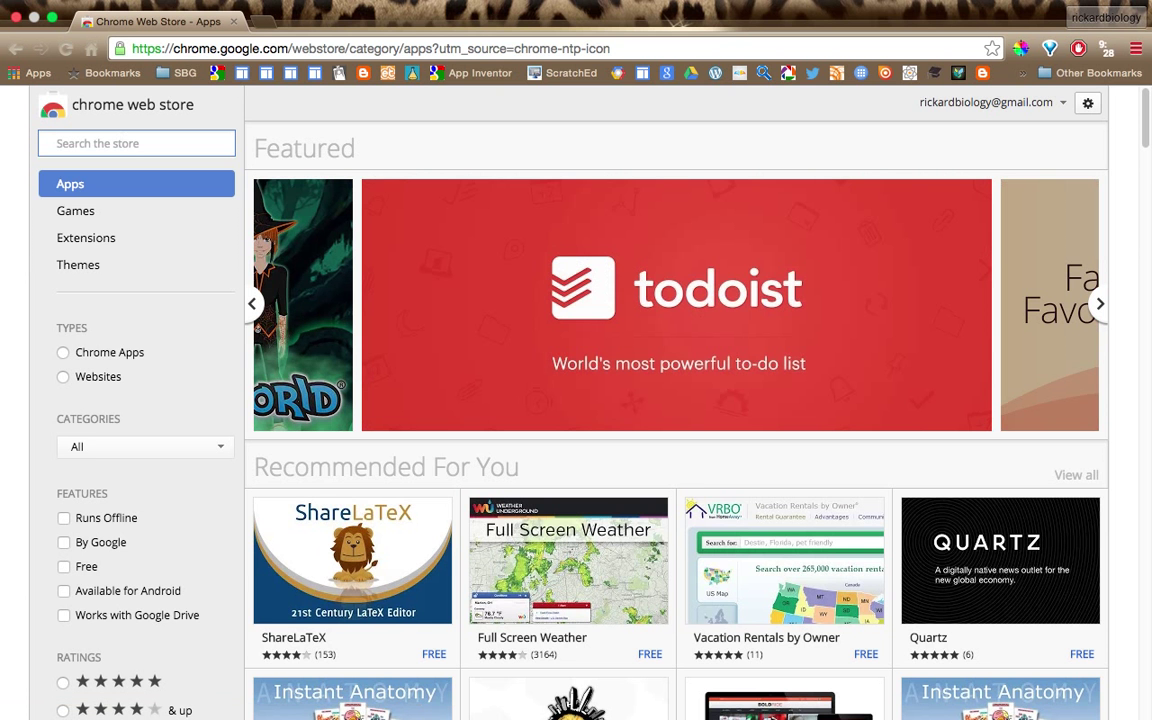
Search the Chrome Web Store for 'screencastify'
text(screenc)
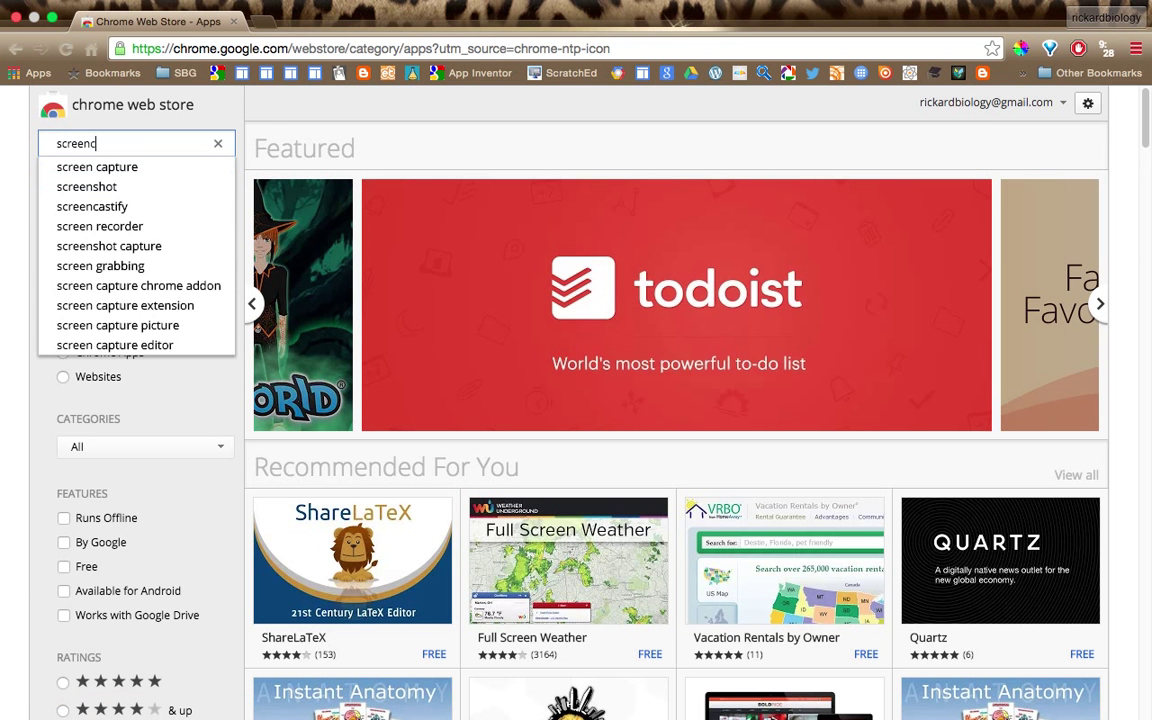
text(asti)
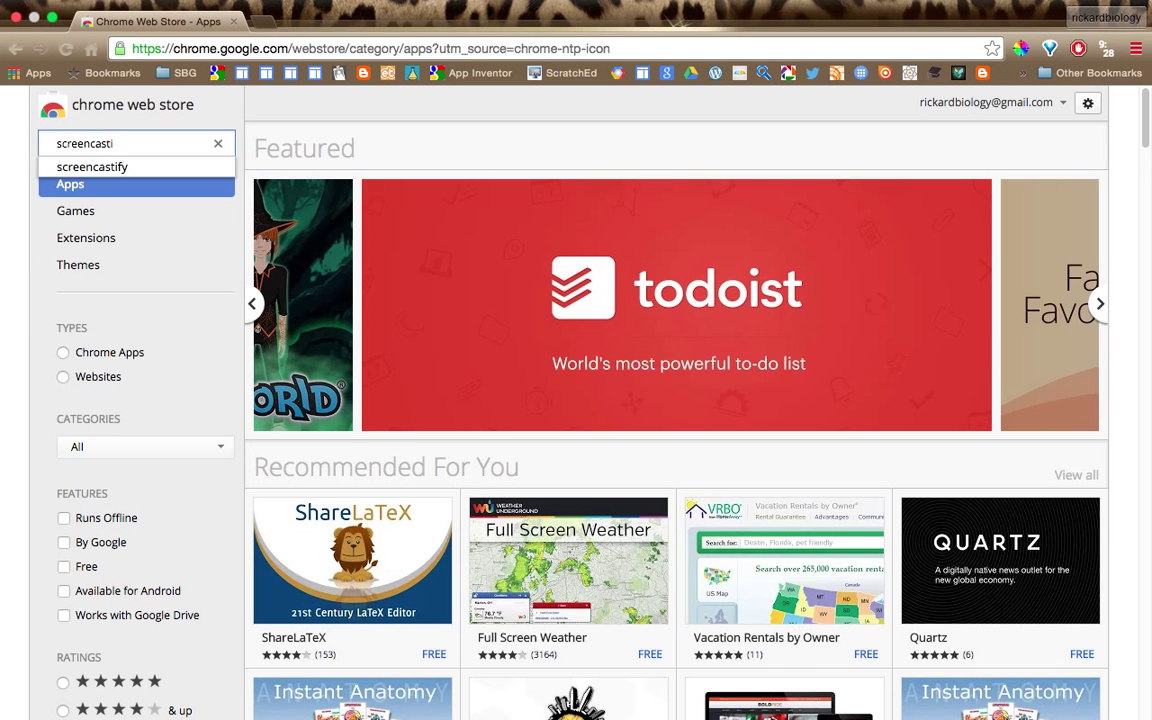
text(fy)
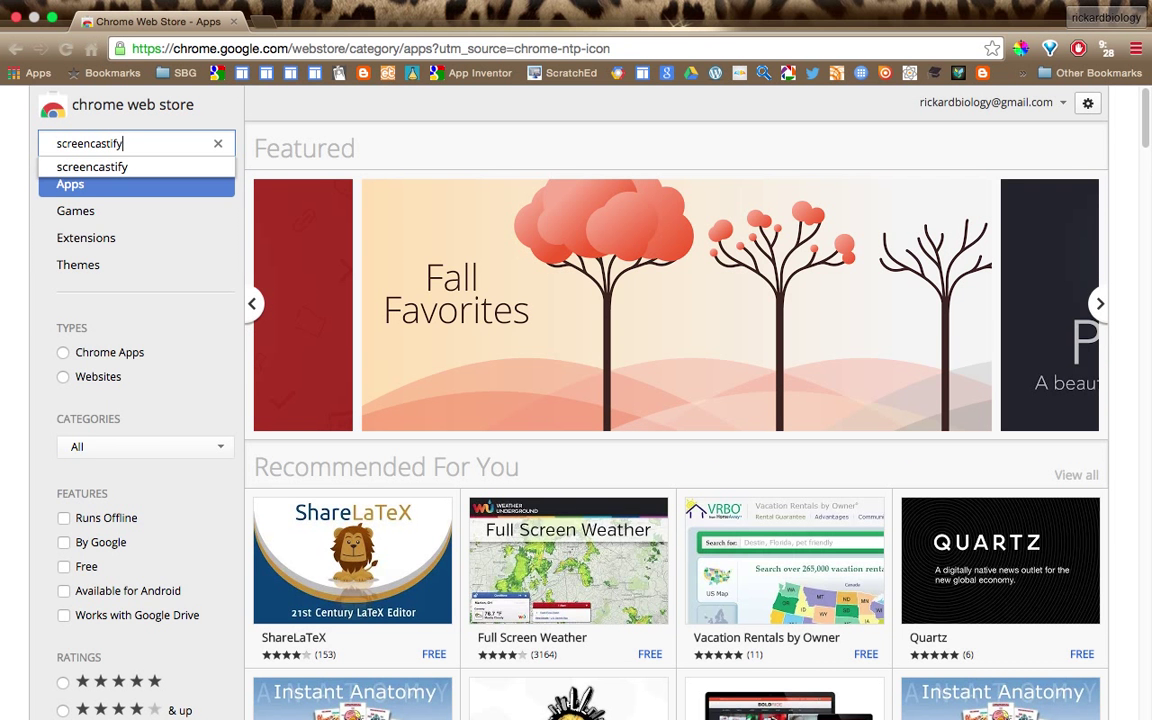
key(Return)
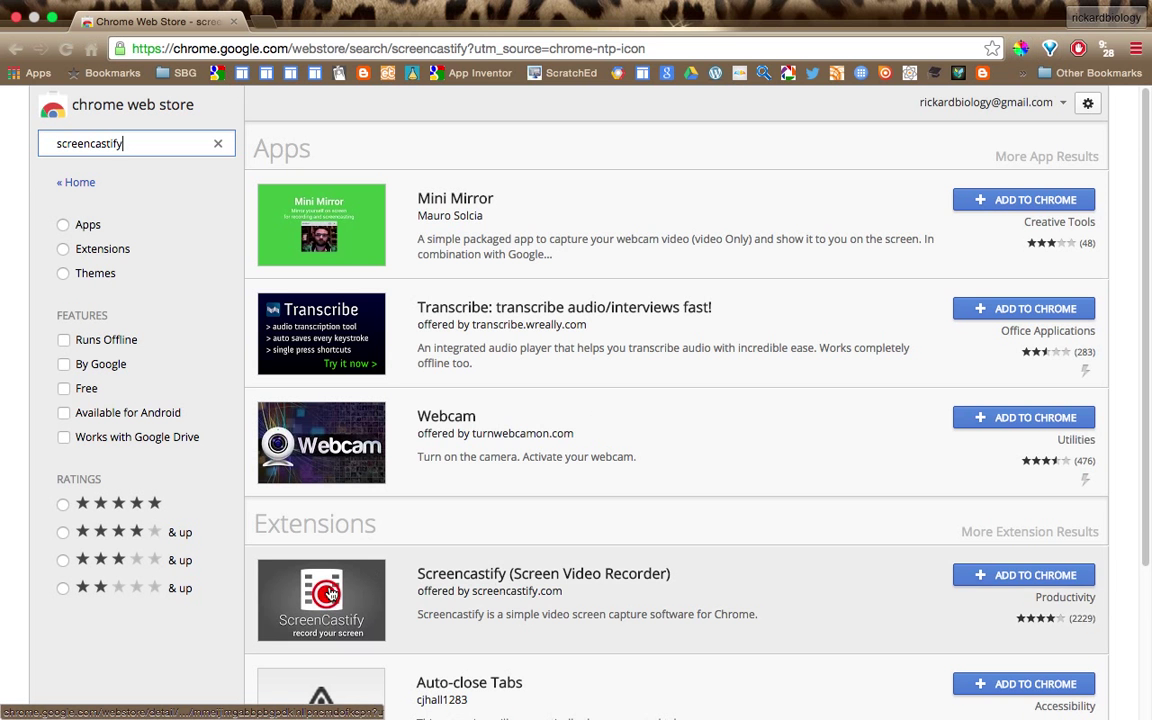
Add the Screencastify (Screen Video Recorder) extension to Chrome and dismiss the added notice
click(1006, 582)
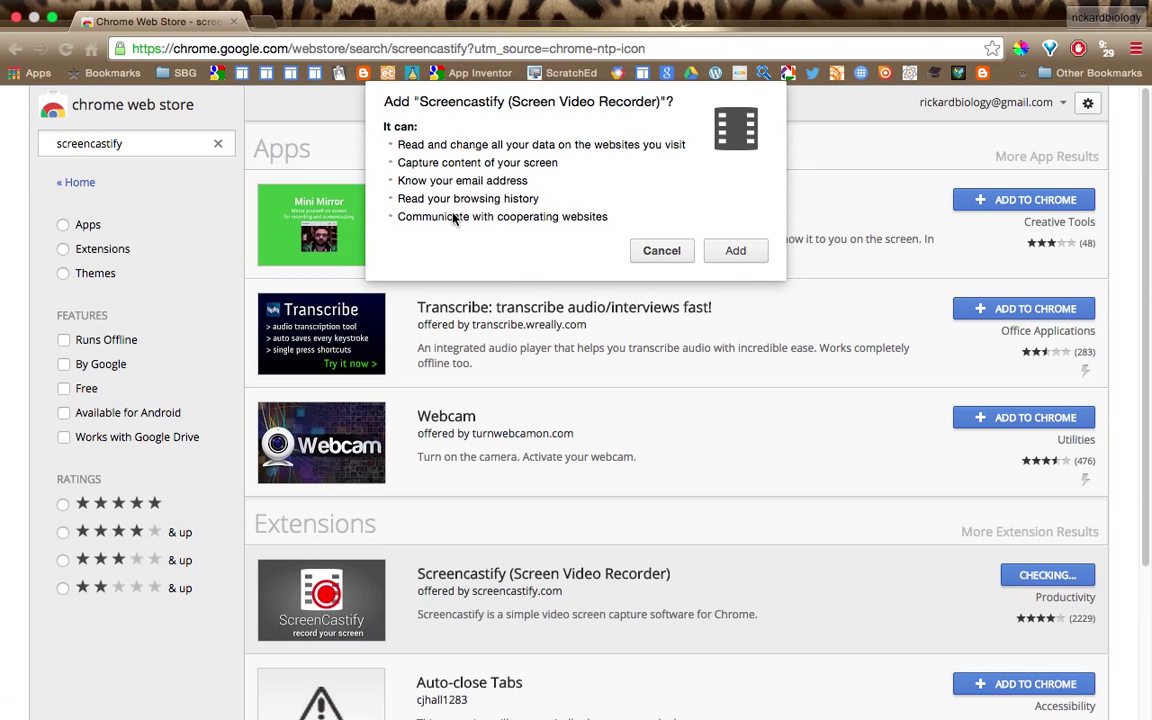
click(743, 250)
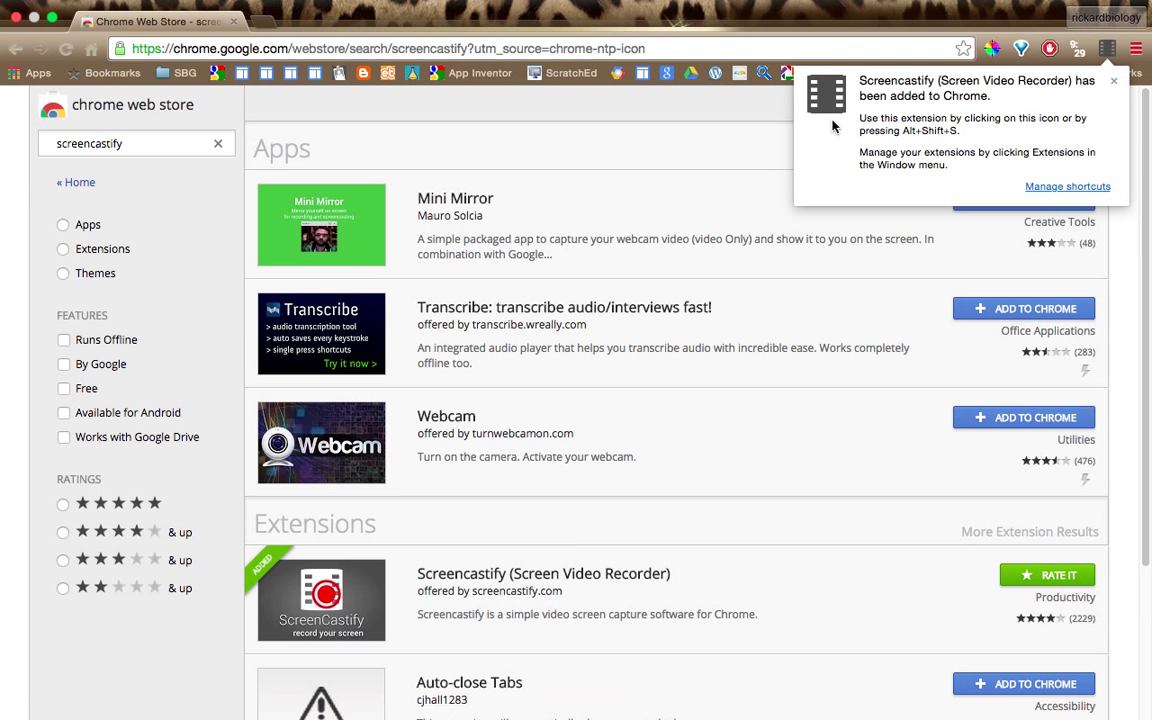
click(1113, 81)
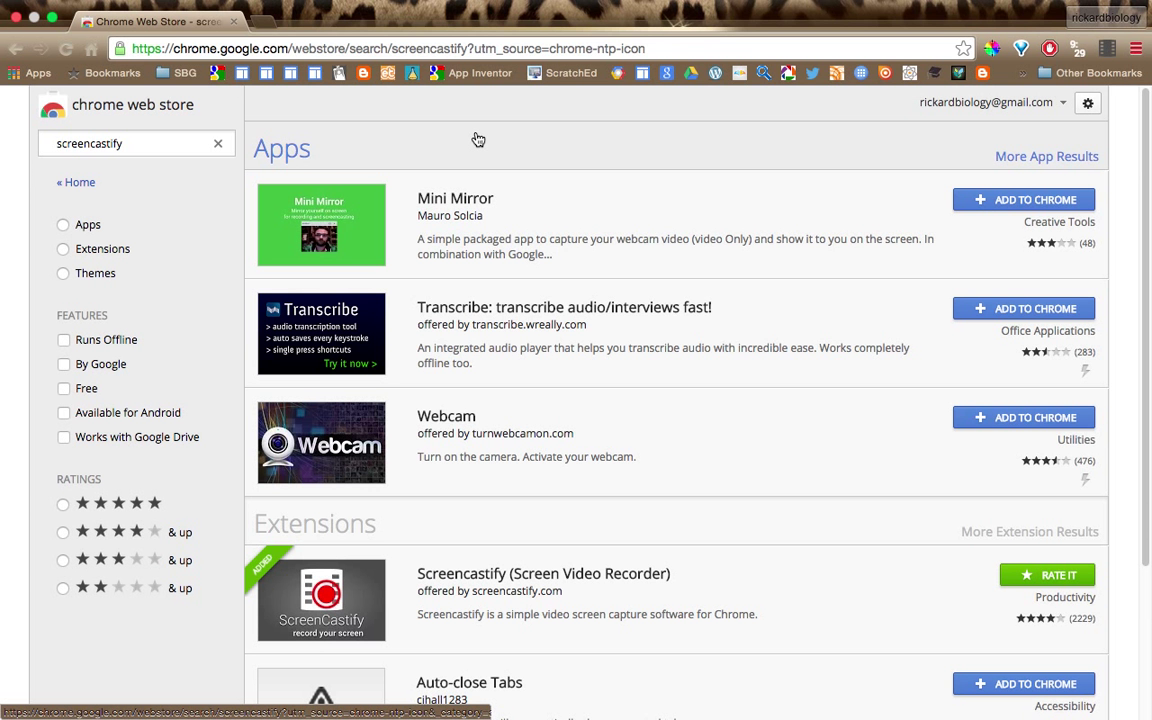
Launch Screencastify and finish setup with Google Drive as recording storage
click(1107, 50)
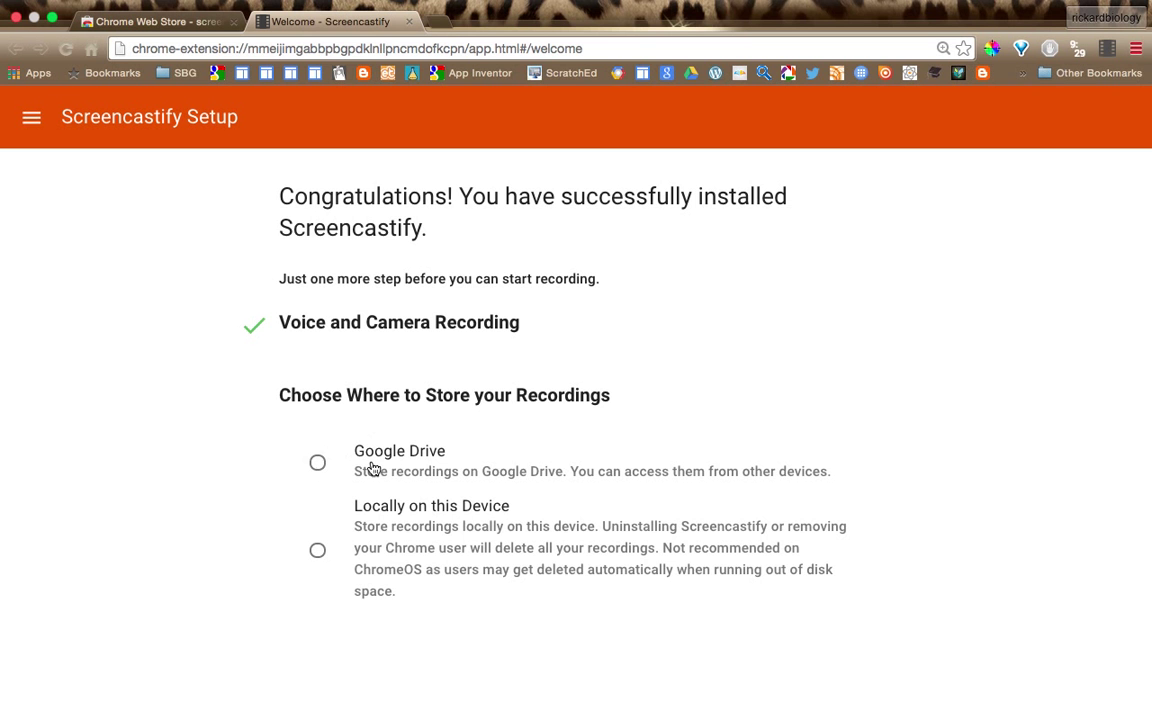
click(318, 465)
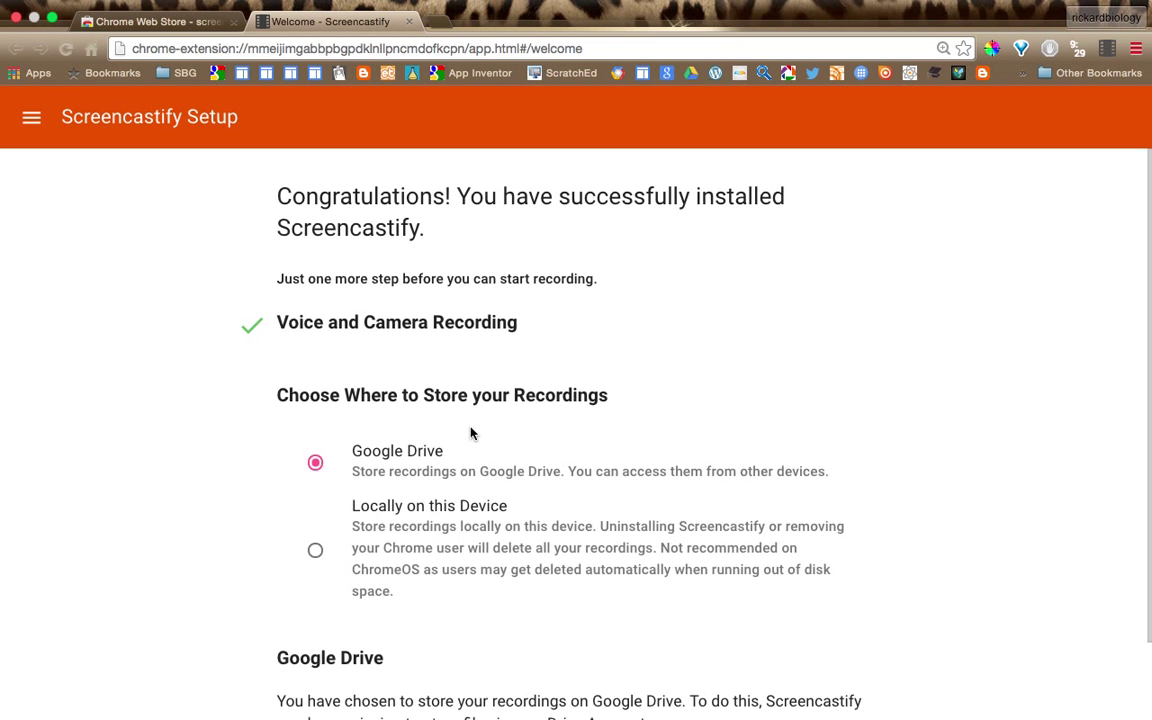
scroll(560, 430, down, 2)
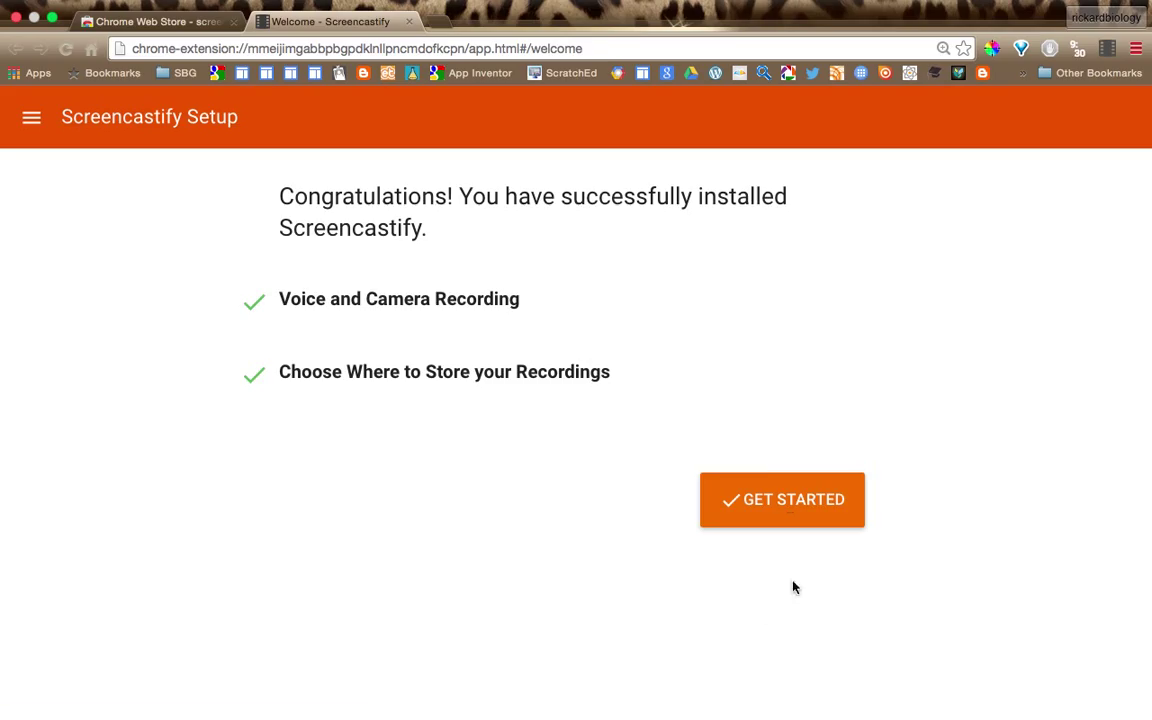
click(787, 500)
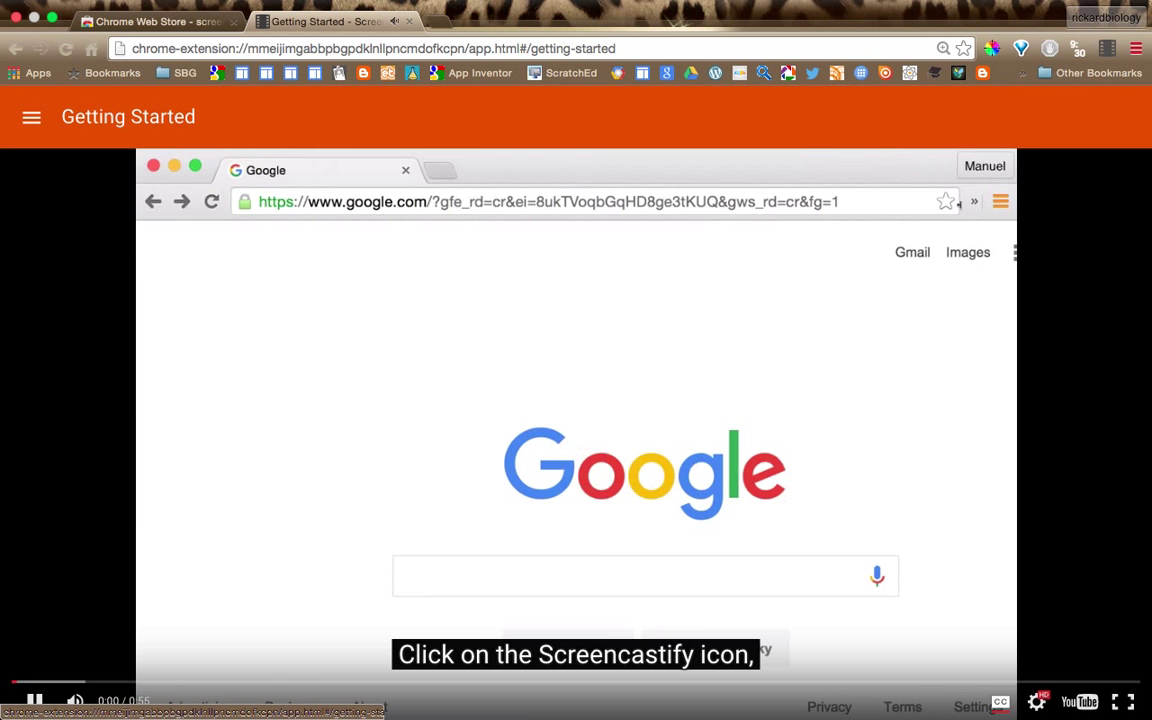
Pause the Getting Started video and bring up Screencastify's Record panel on a new tab
click(34, 701)
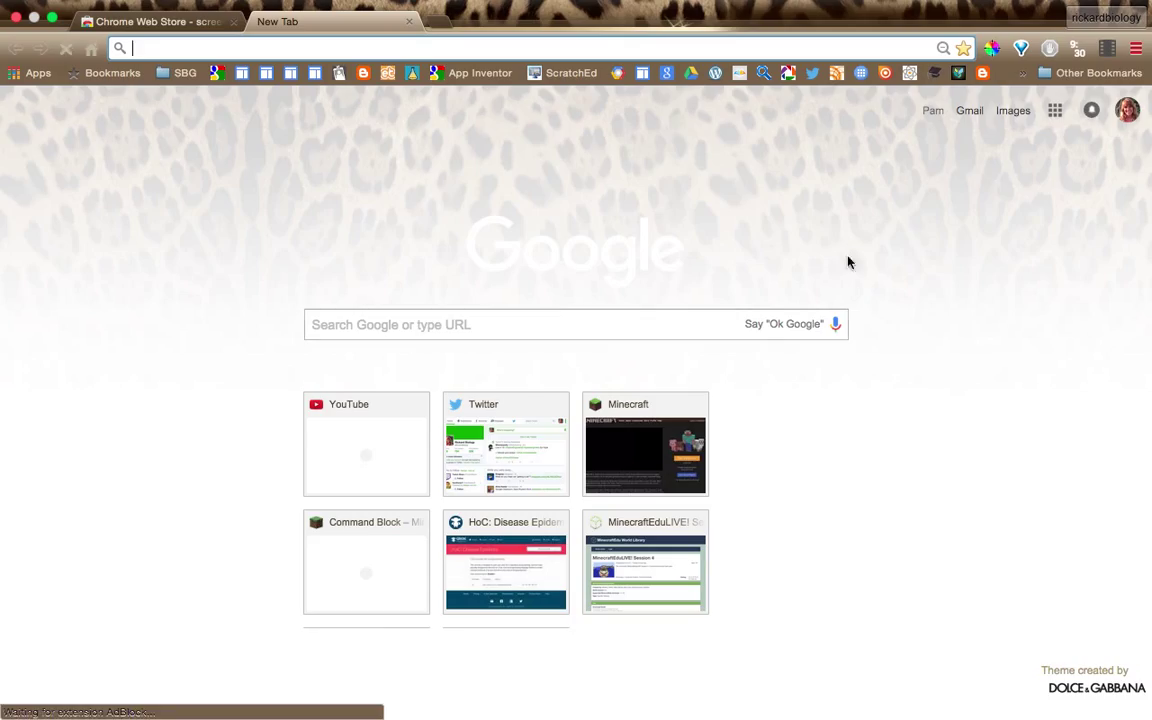
click(1106, 50)
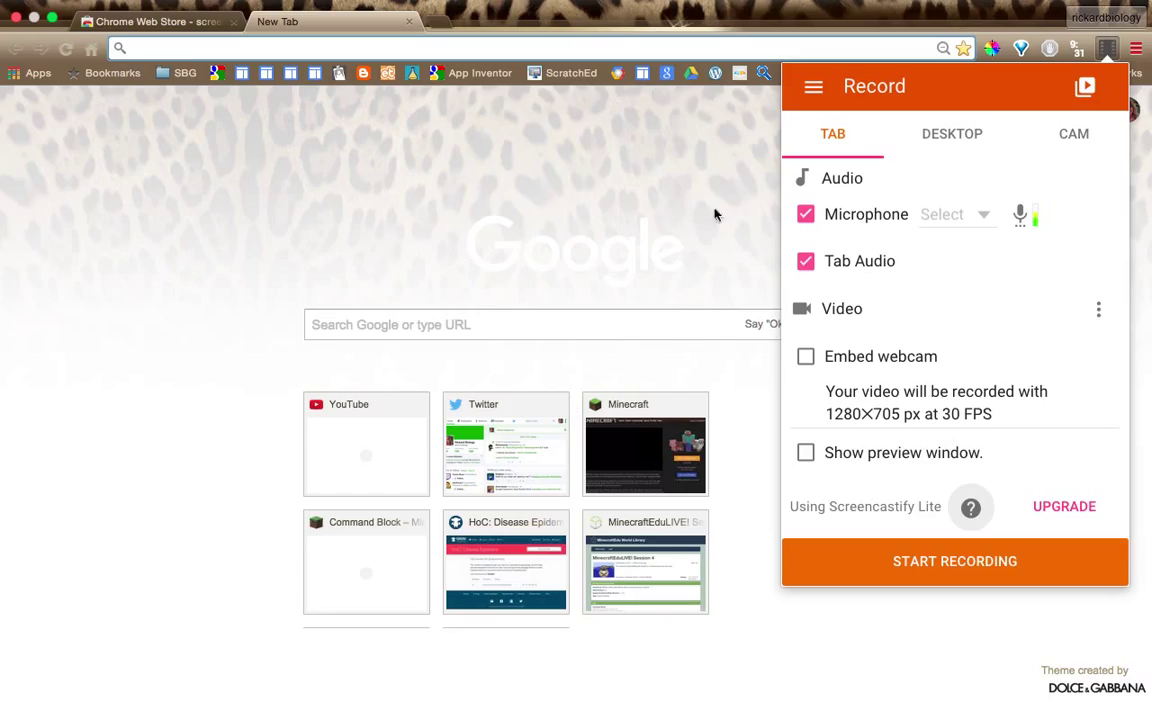
Switch the Record panel to Desktop mode at 1280×800, 30 FPS
click(963, 136)
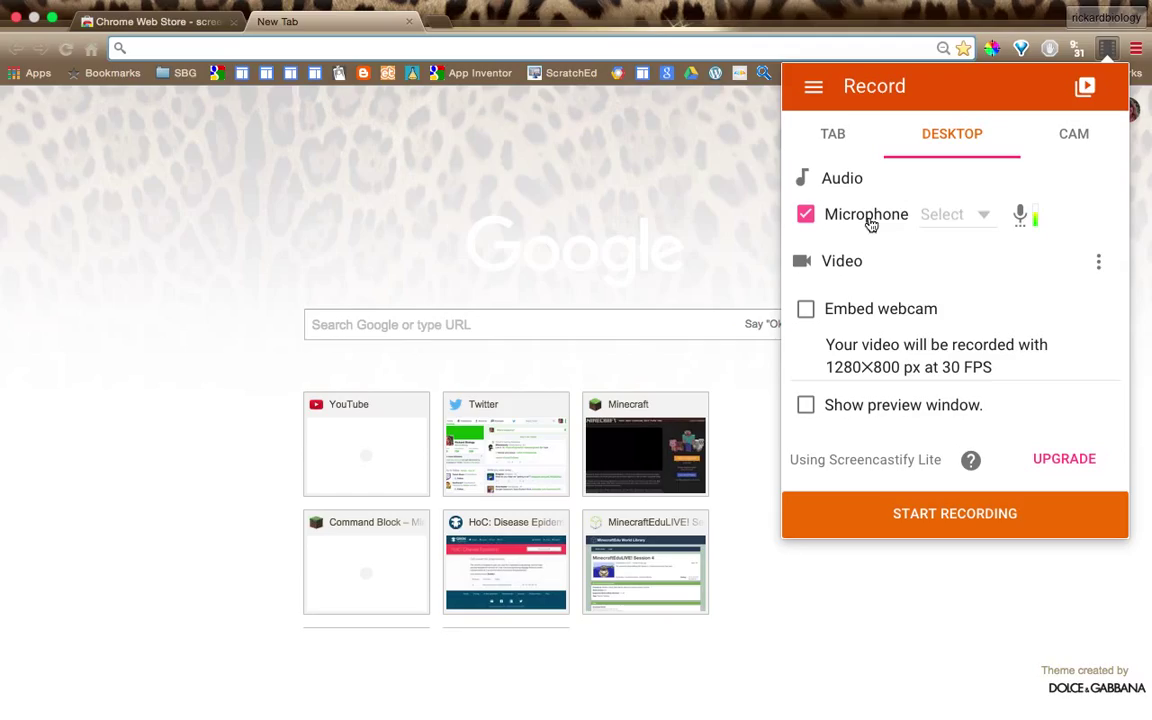
Choose the Default microphone and start the screen recording
click(988, 217)
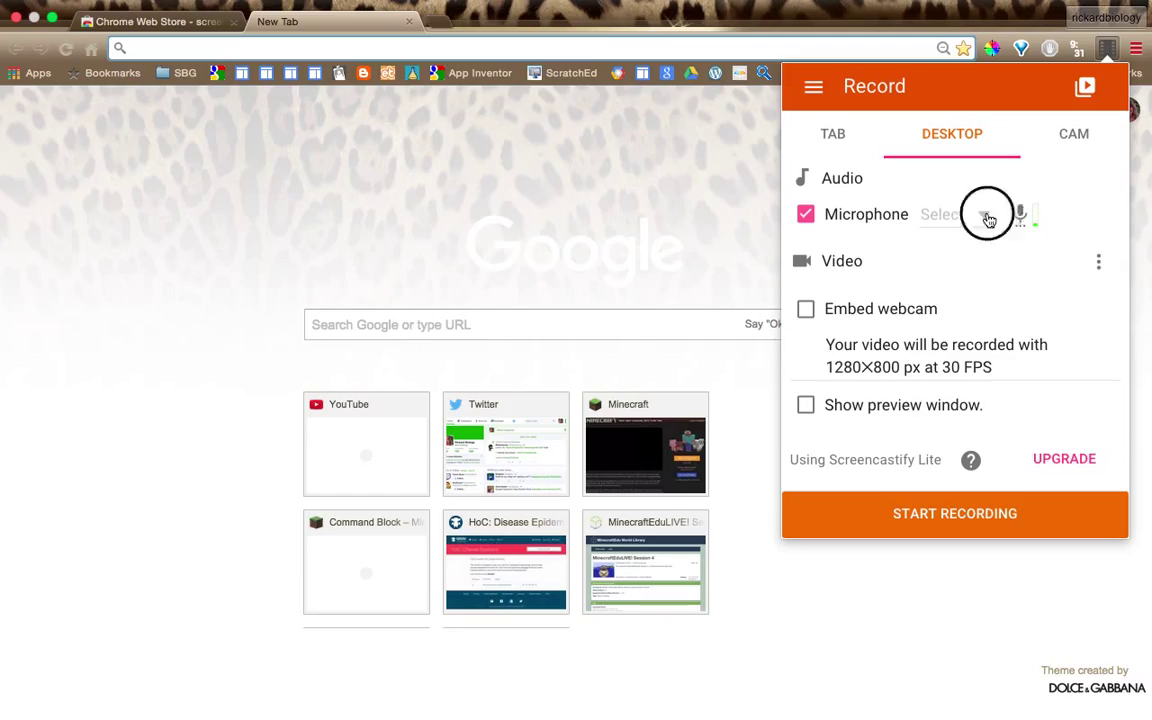
click(988, 219)
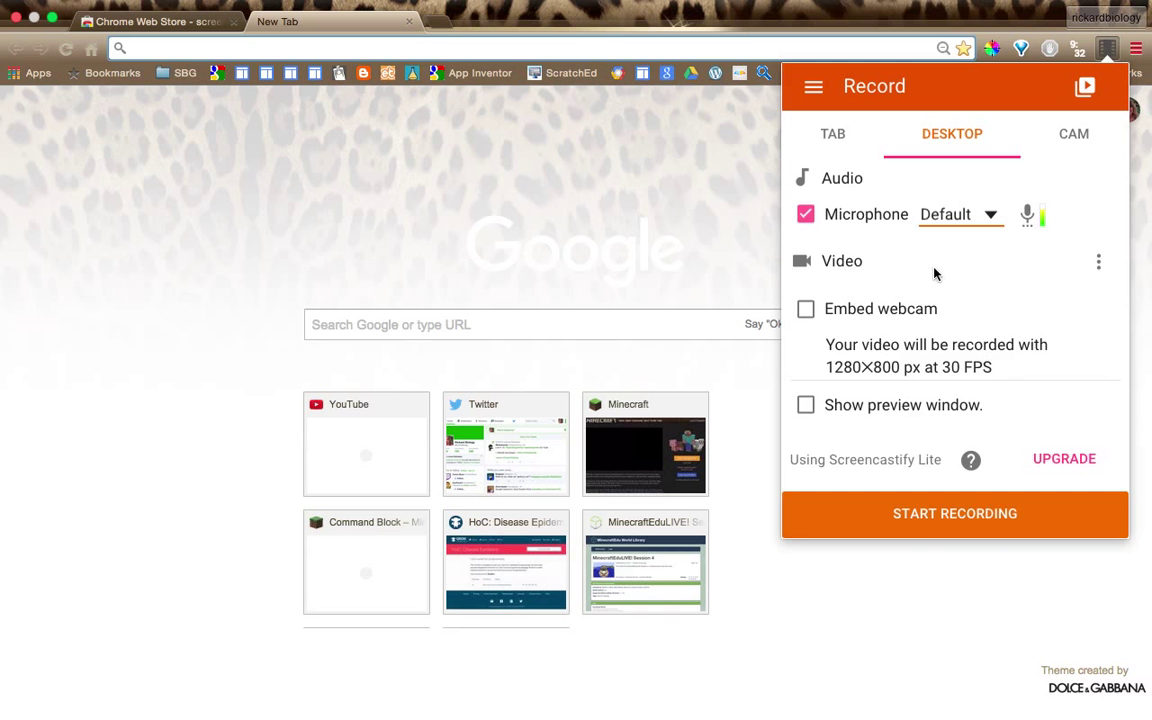
click(948, 514)
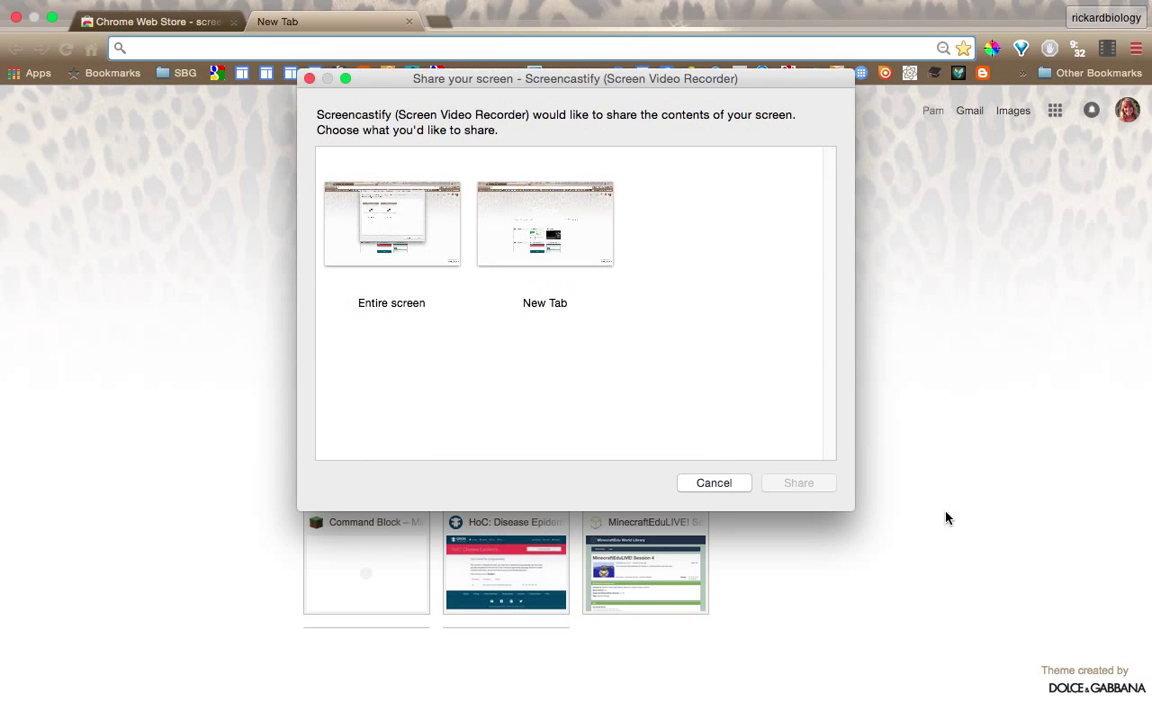
Share the entire screen to begin recording, then open a new browser tab
click(399, 231)
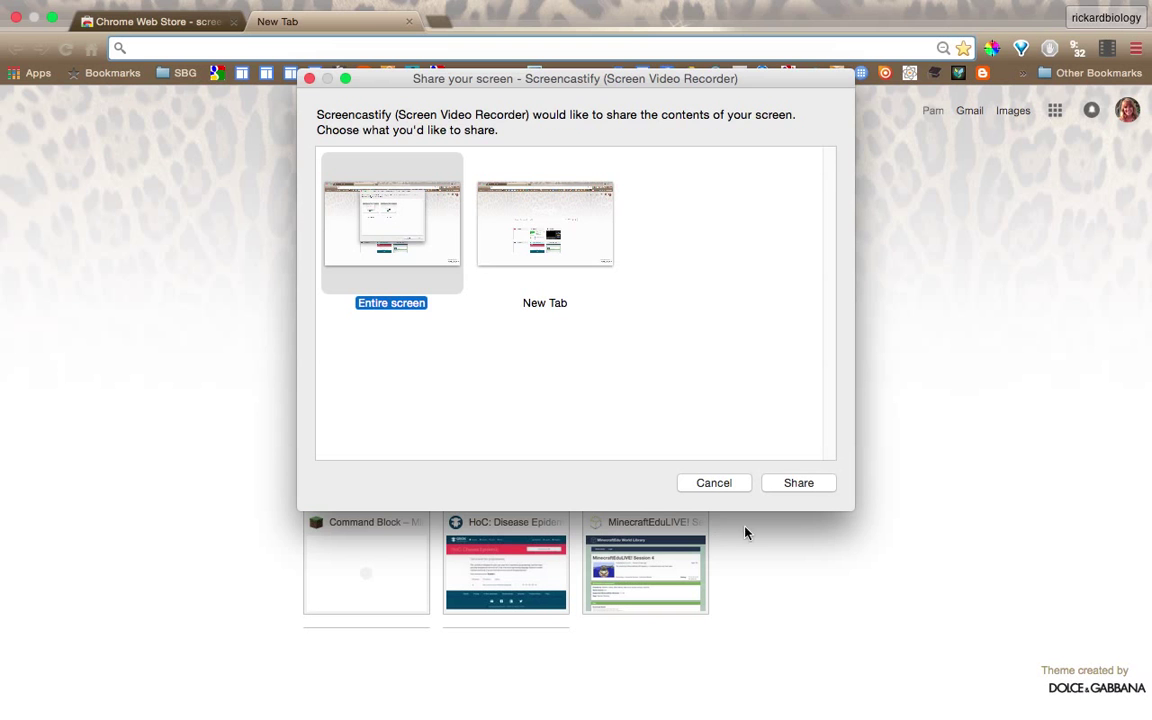
click(800, 489)
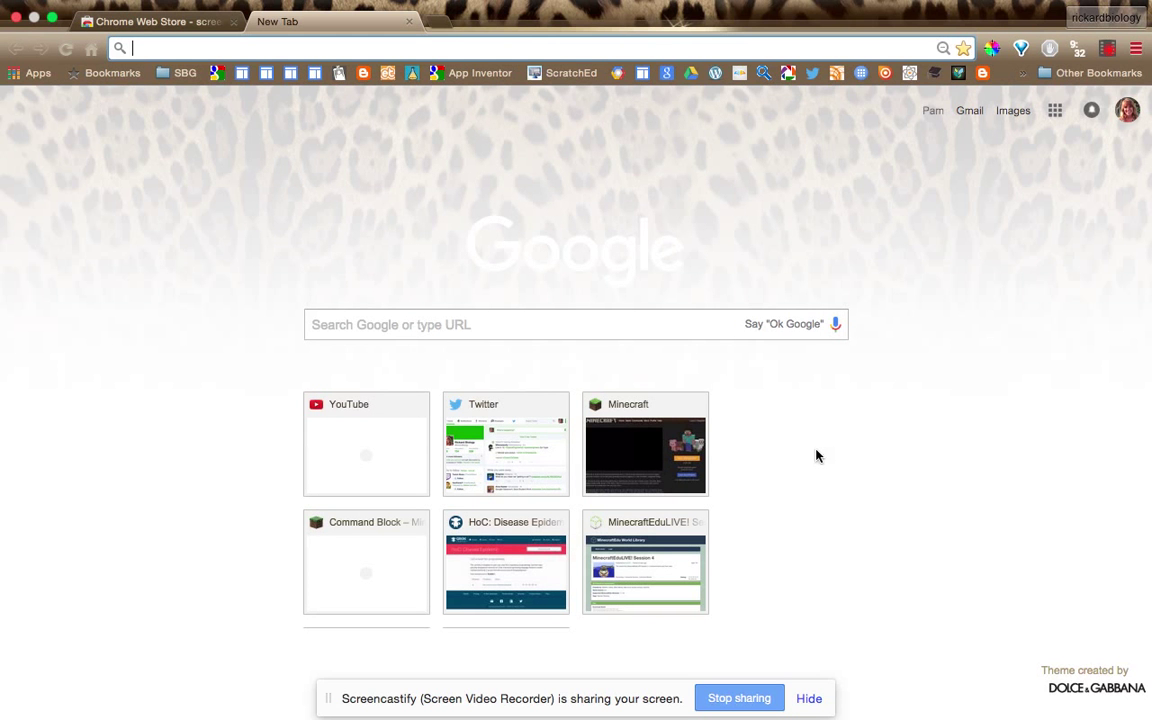
click(437, 20)
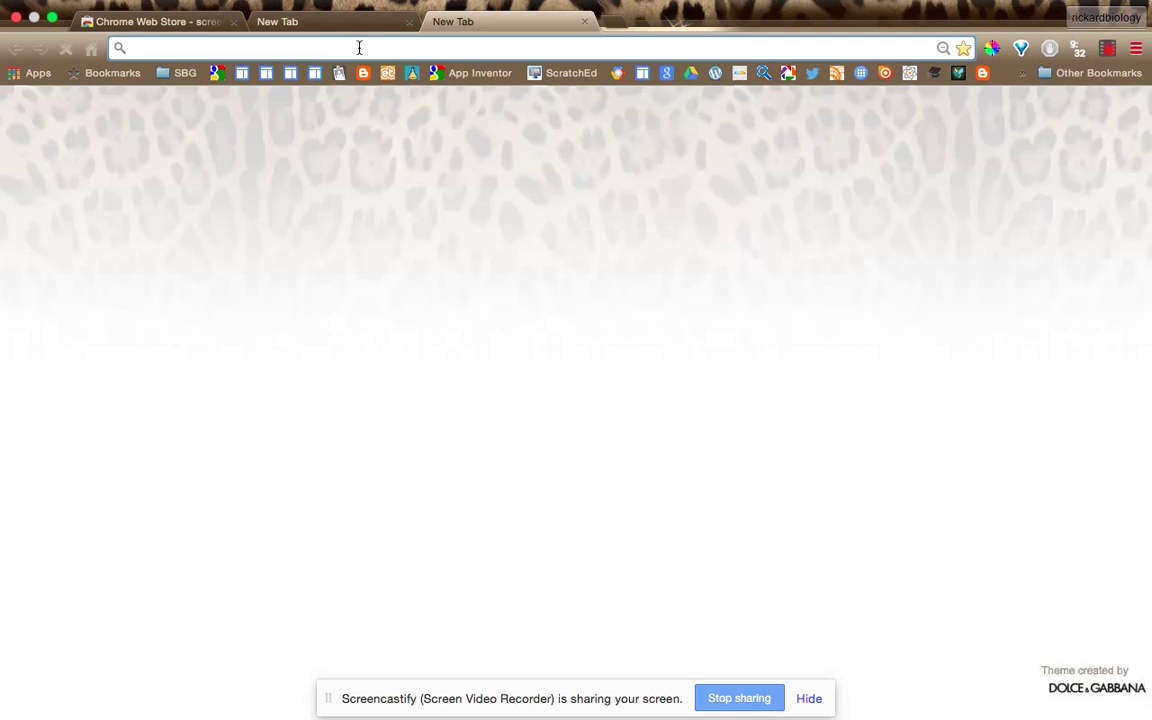
Search for 'tinkercard' and open the Tinkercad | Create 3D digital designs result
text(tinkercar)
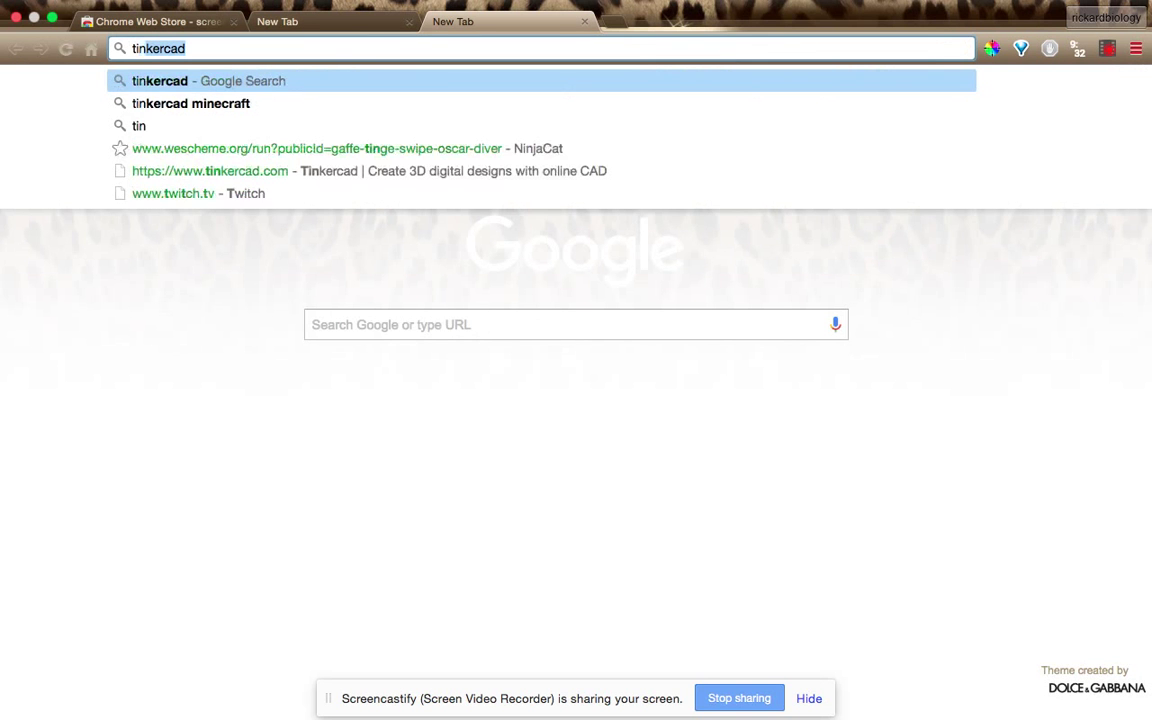
text(d)
key(Return)
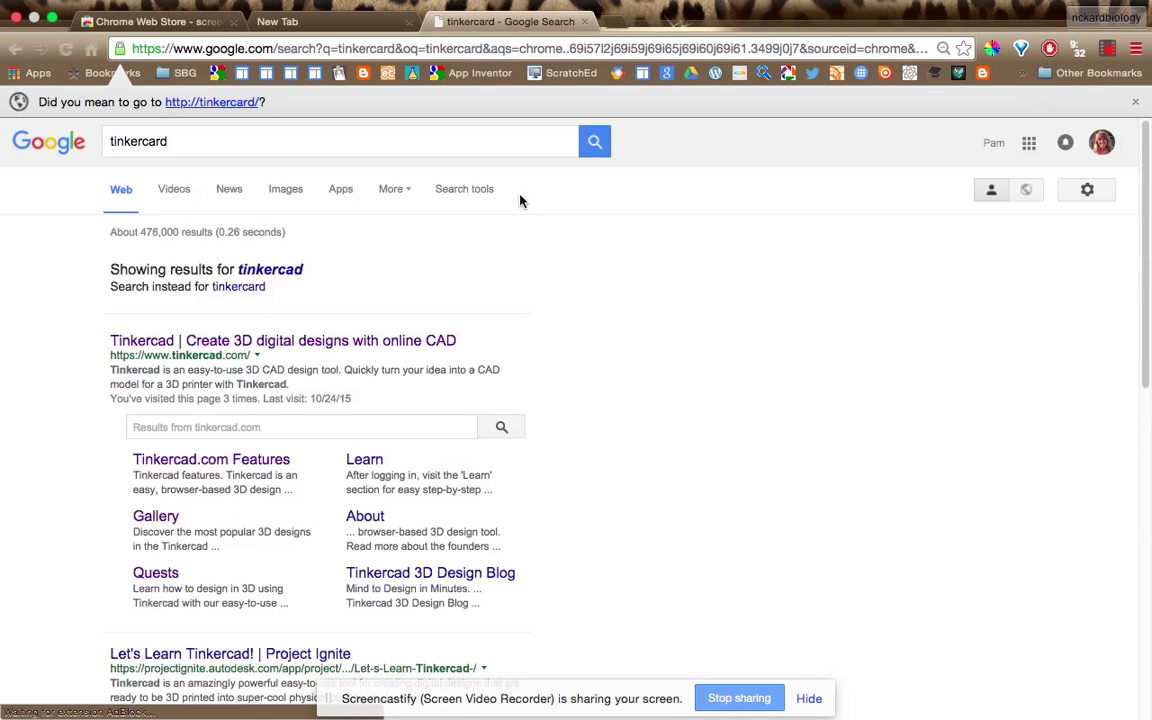
click(262, 342)
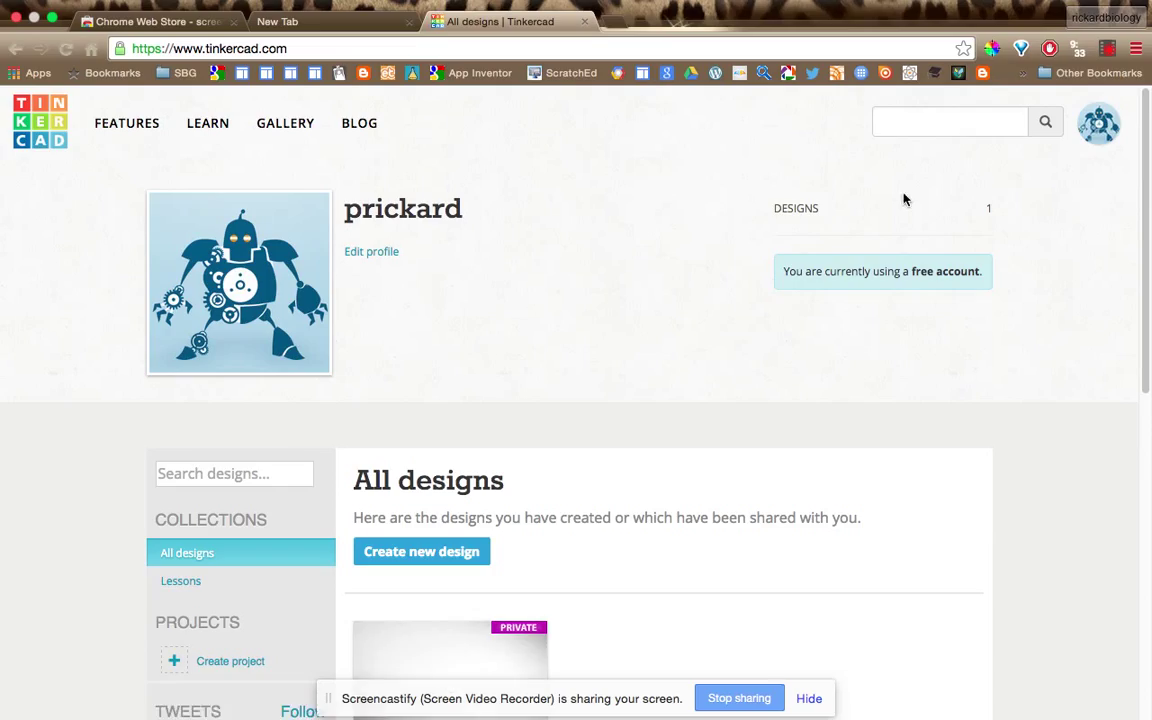
Stop the Screencastify desktop recording from its Recording popup
click(1107, 50)
click(1107, 52)
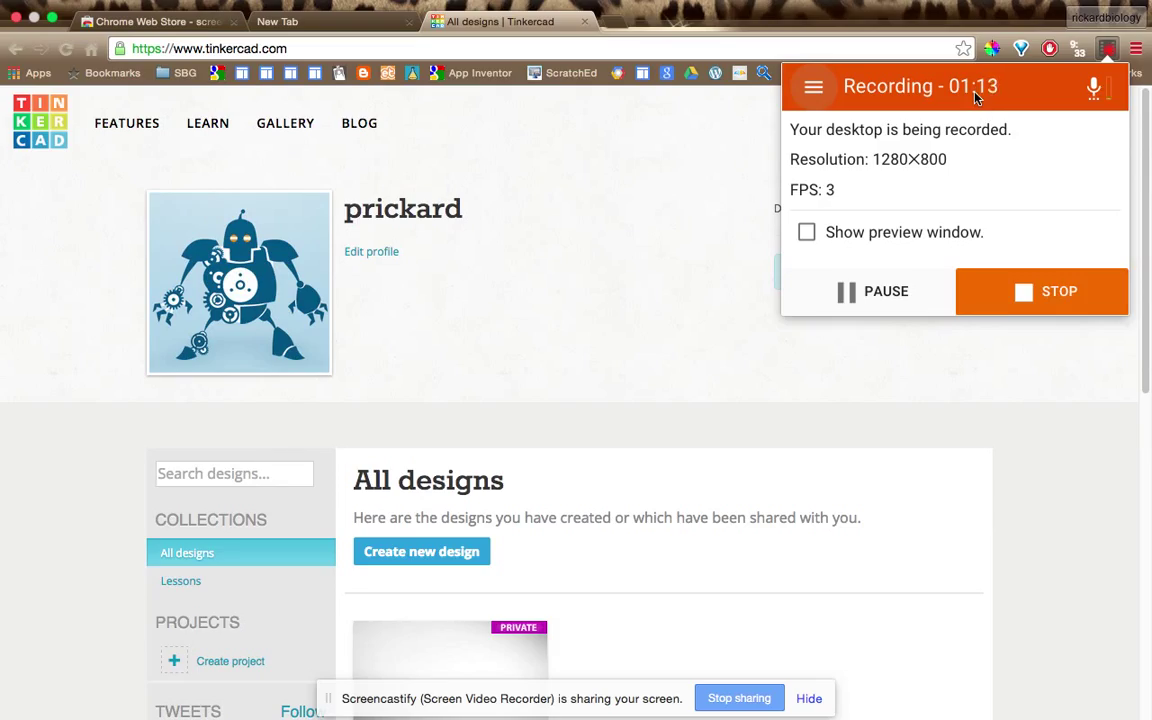
click(1027, 299)
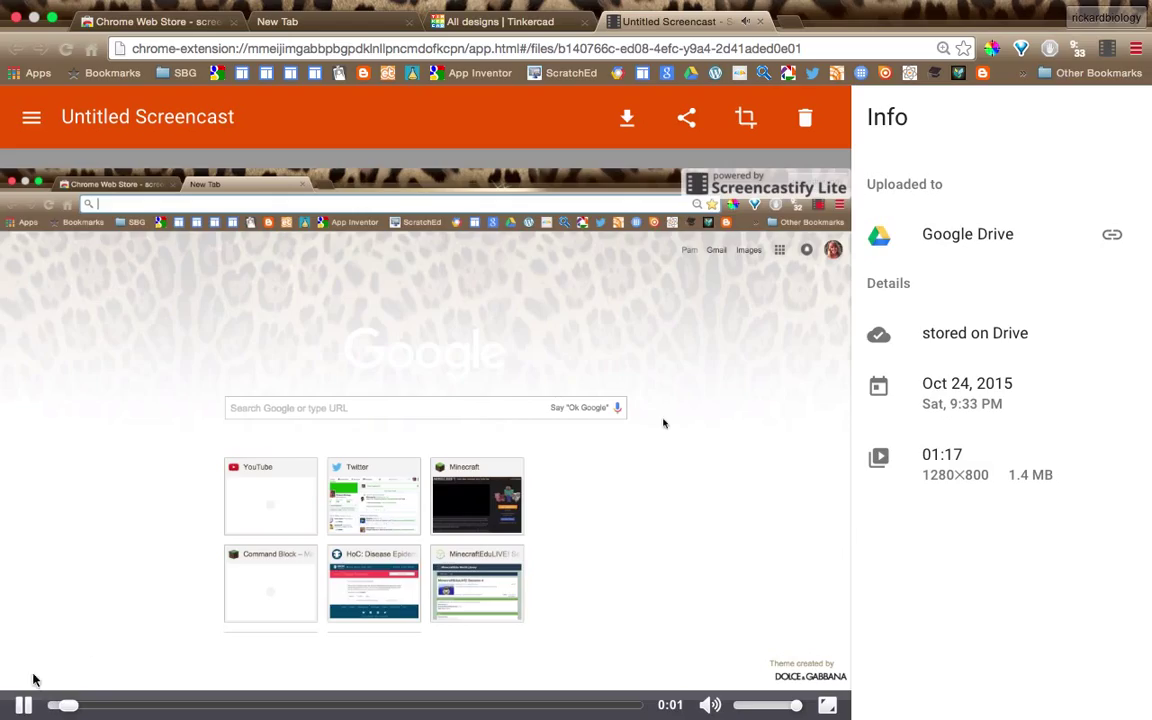
Pause the preview and change the title from 'Untitled Screencast' to 'Tinkercad Tutorial'
click(25, 703)
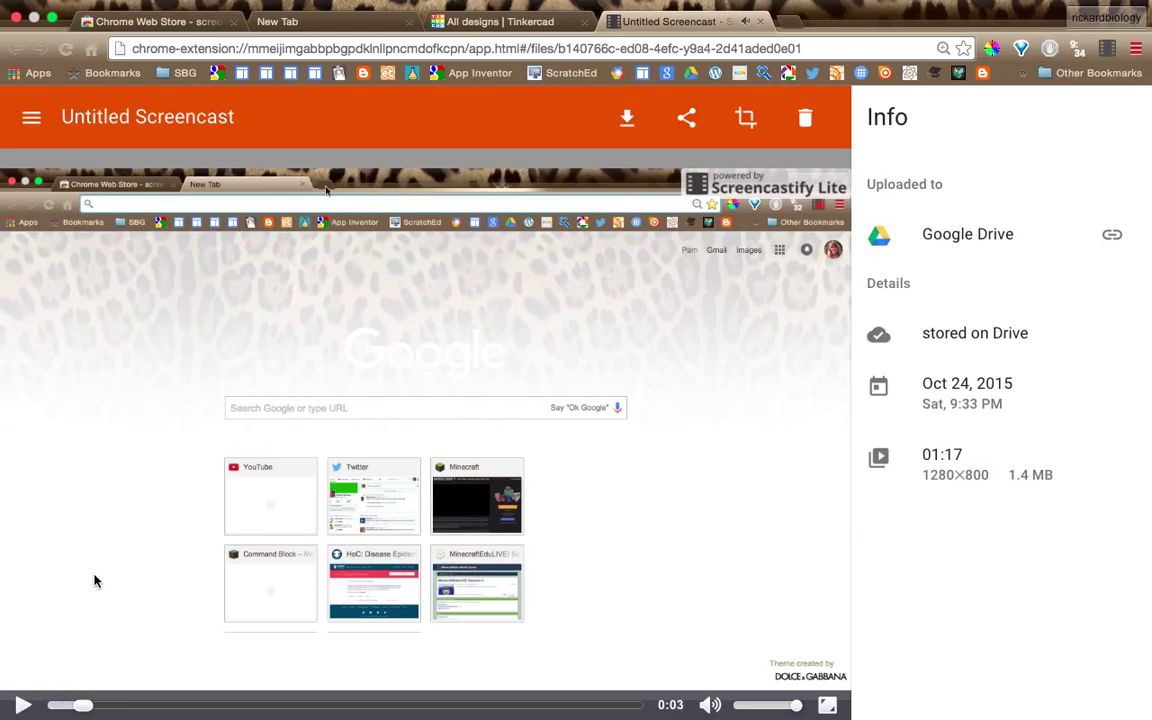
click(226, 117)
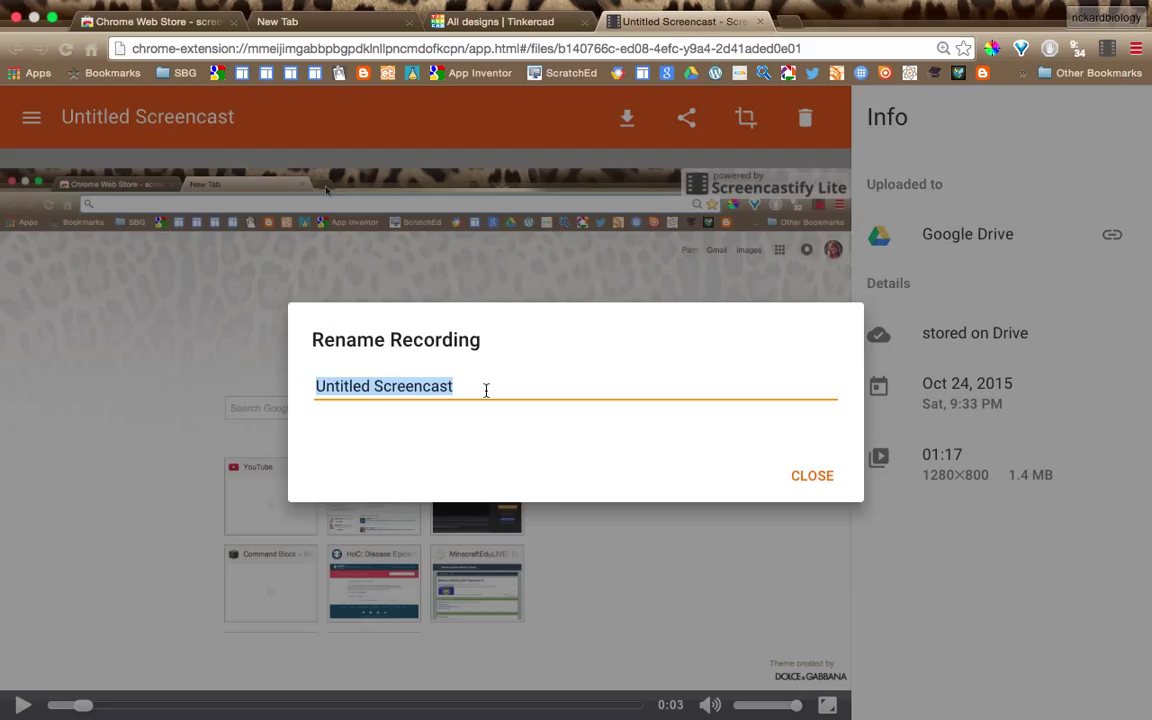
text(Tinkercard)
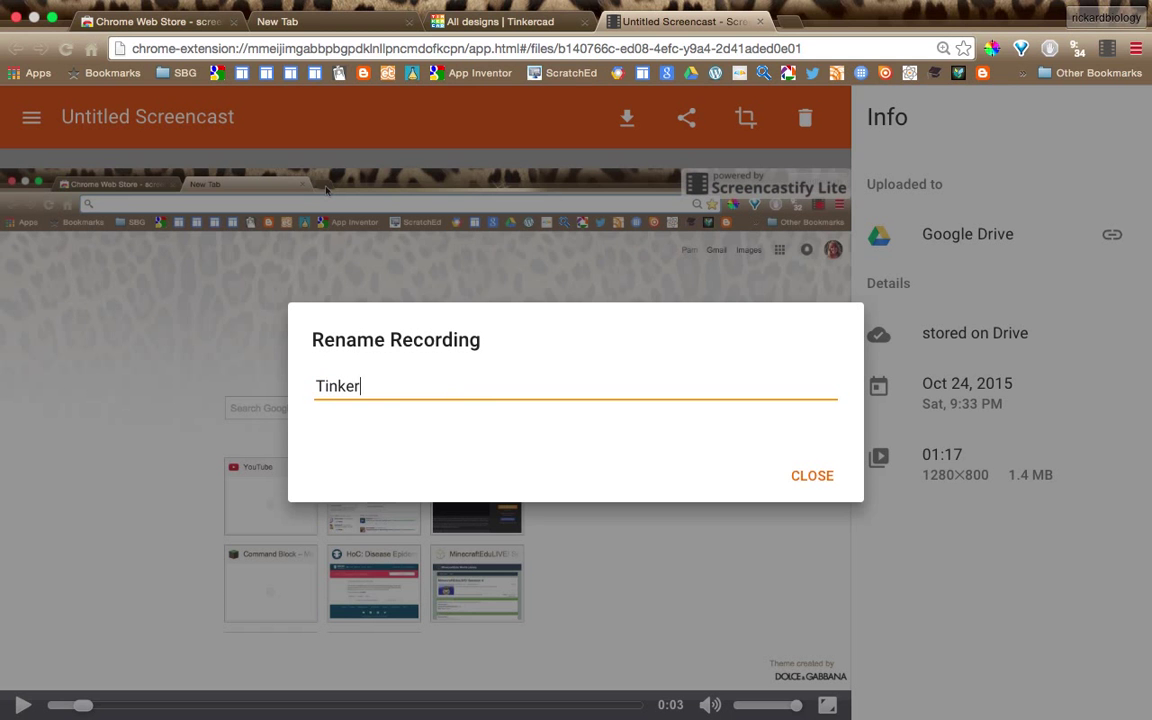
key(BackSpace)
key(BackSpace)
text(d Basics)
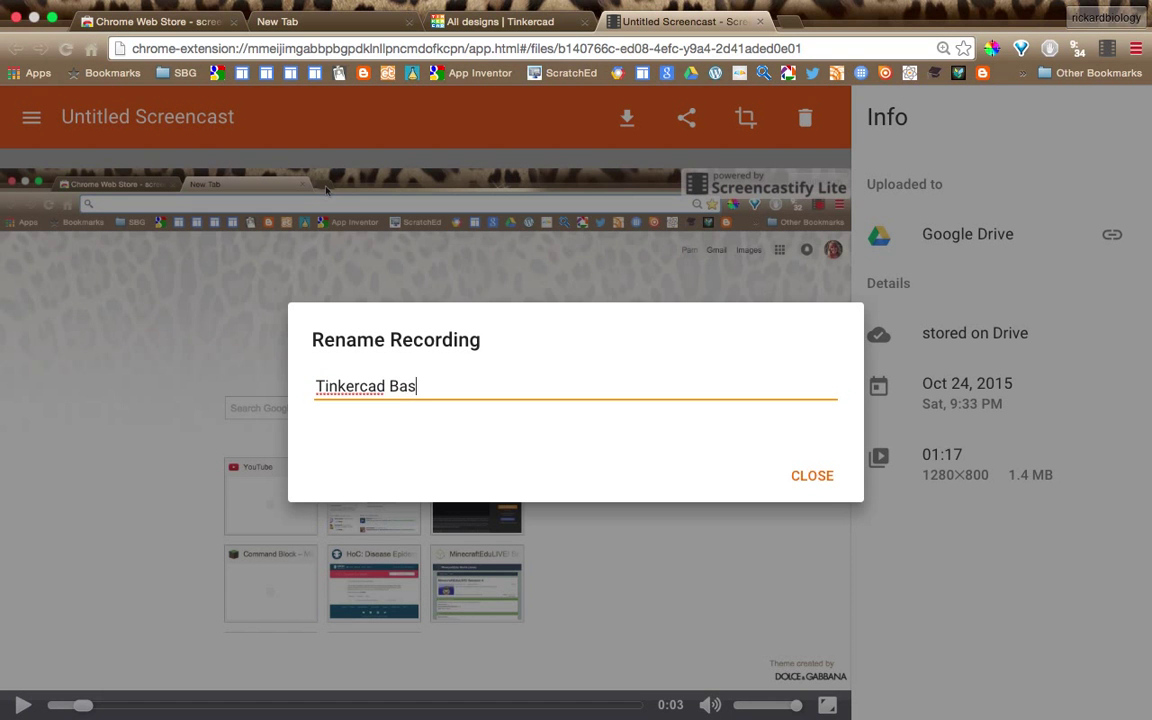
key(BackSpace)
key(BackSpace)
key(BackSpace)
key(BackSpace)
key(BackSpace)
key(BackSpace)
text(Tutorial)
click(811, 480)
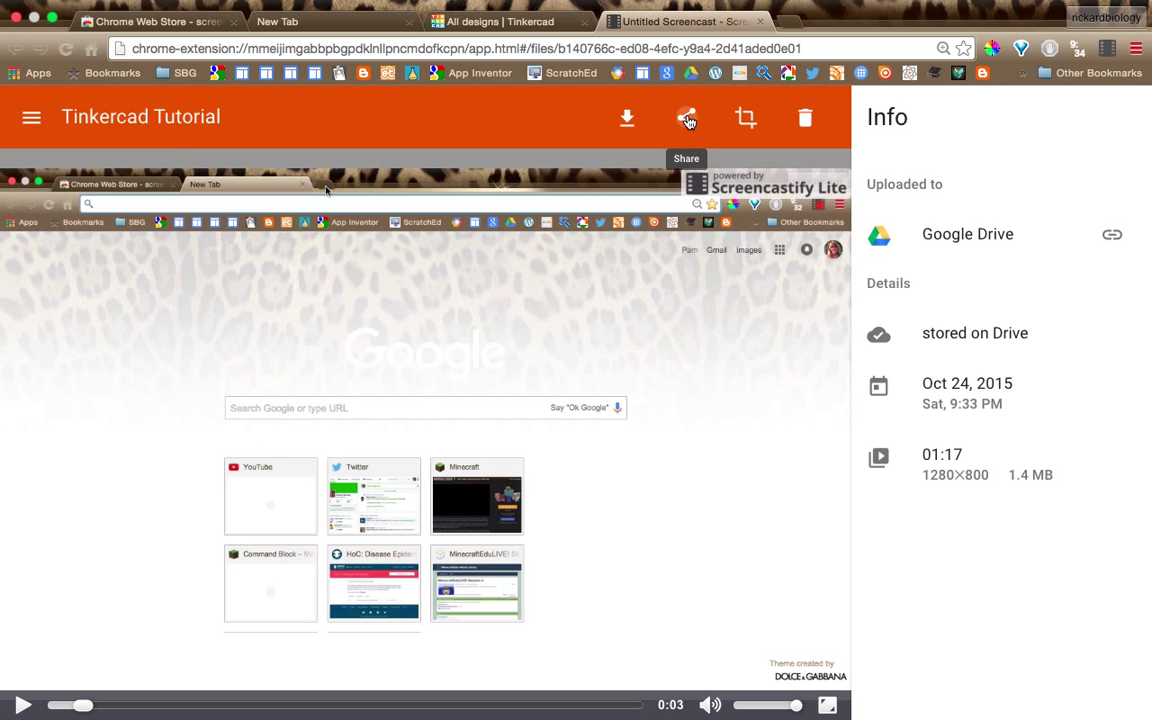
Share the recording to YouTube, picking the user's channel with Public visibility, and upload
click(687, 119)
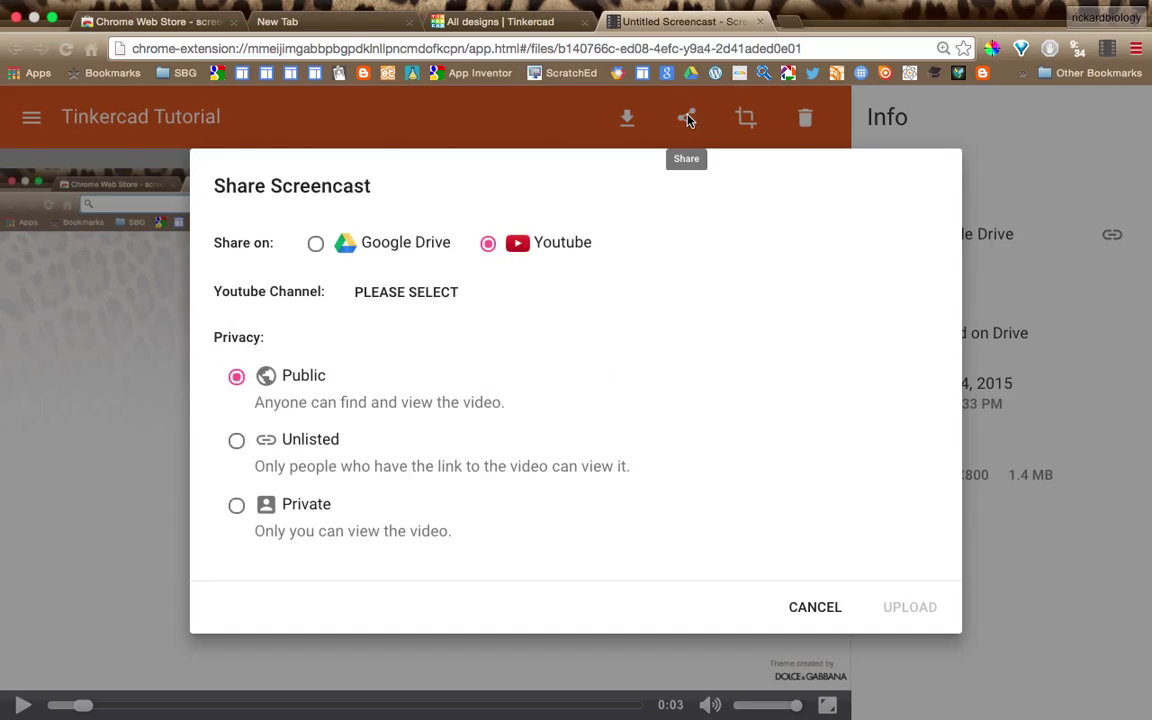
click(398, 295)
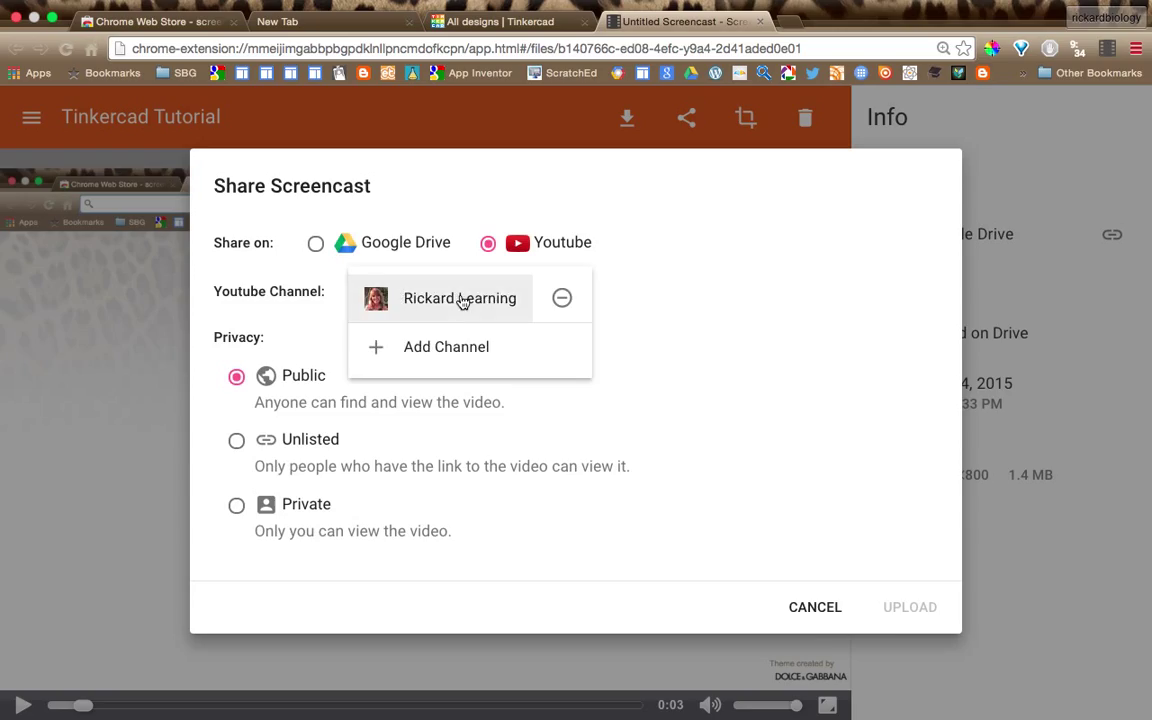
click(462, 300)
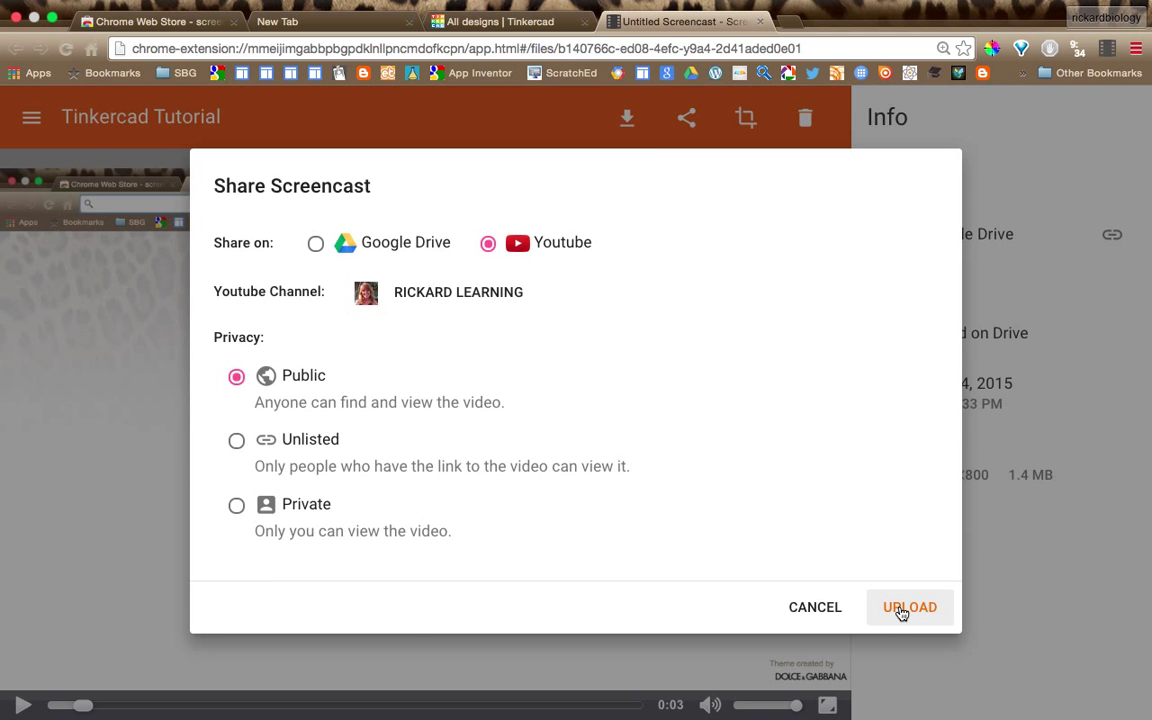
click(916, 609)
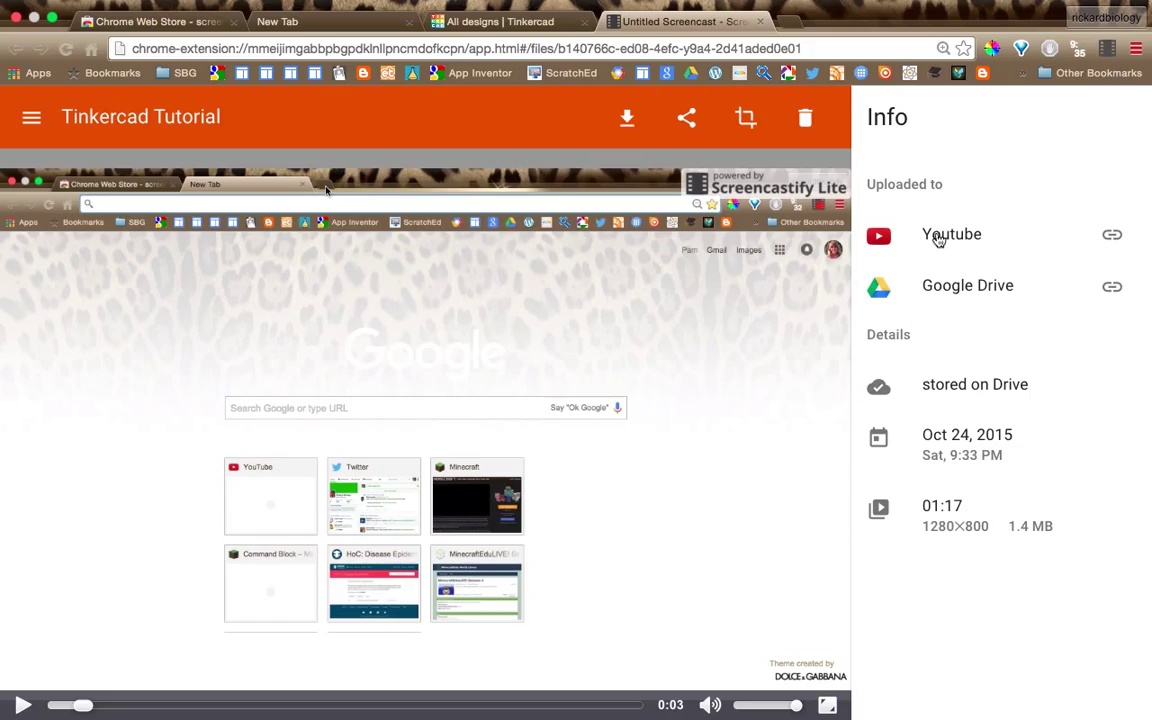
Copy the youtu.be link, open it in a new tab, and pause the playing video
click(1111, 236)
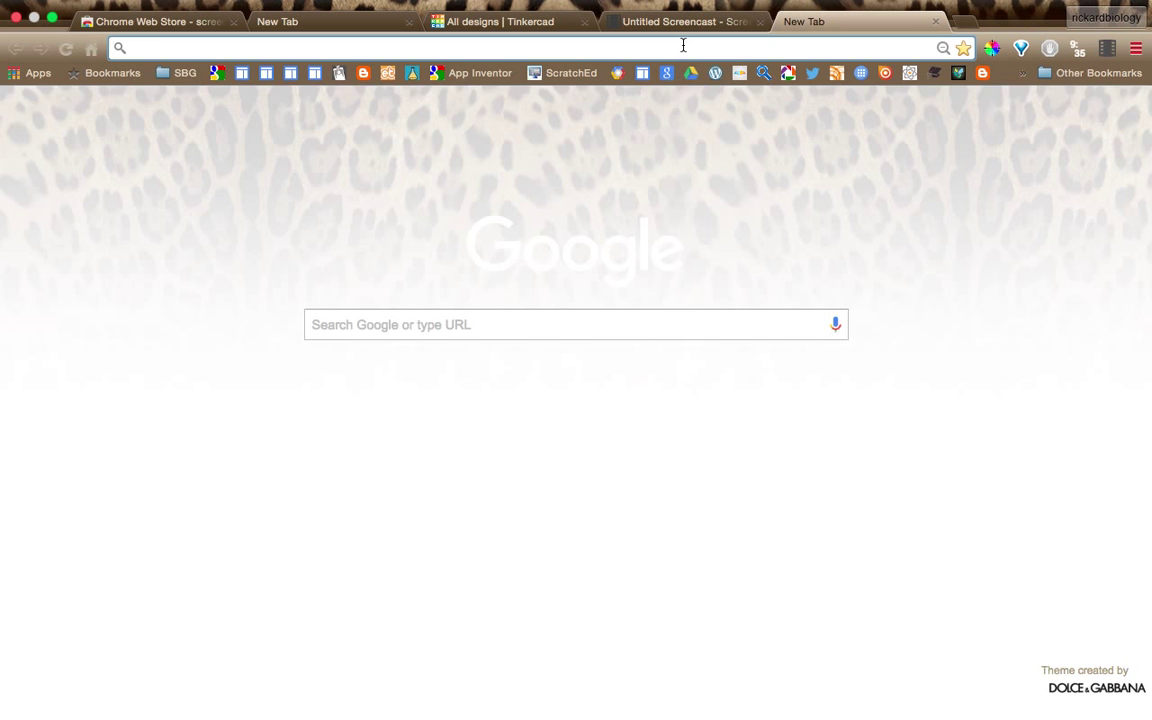
text(http://youtu.be/mM8s4NSAQV8)
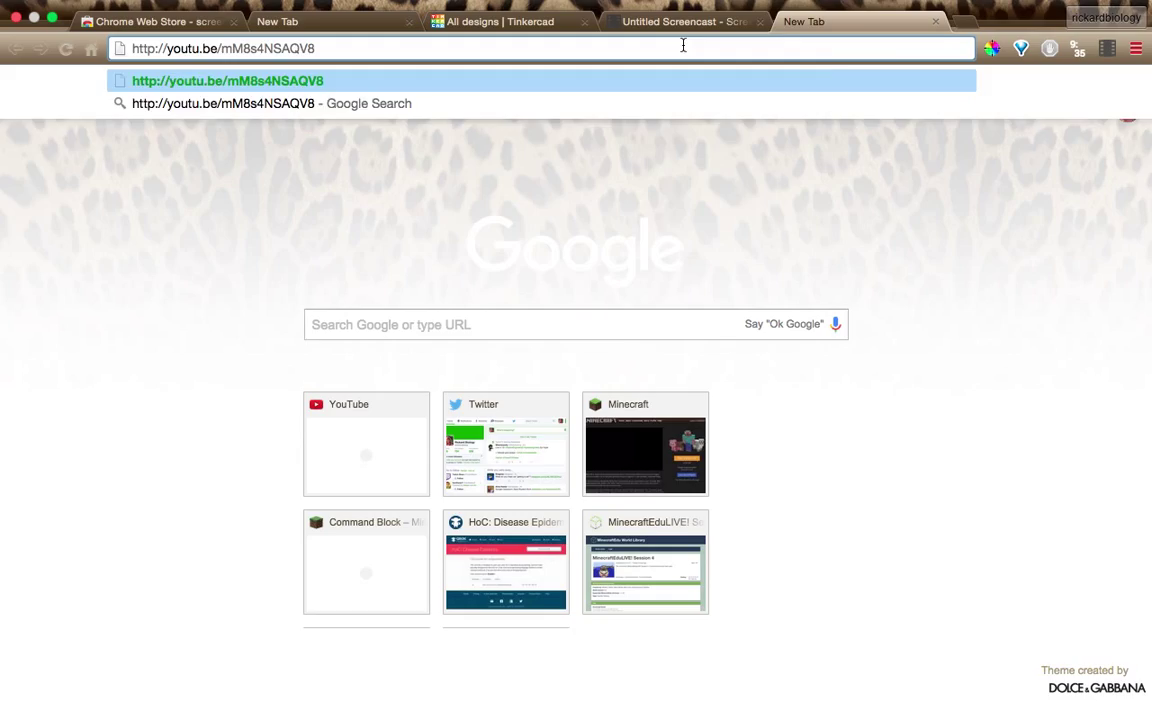
key(Return)
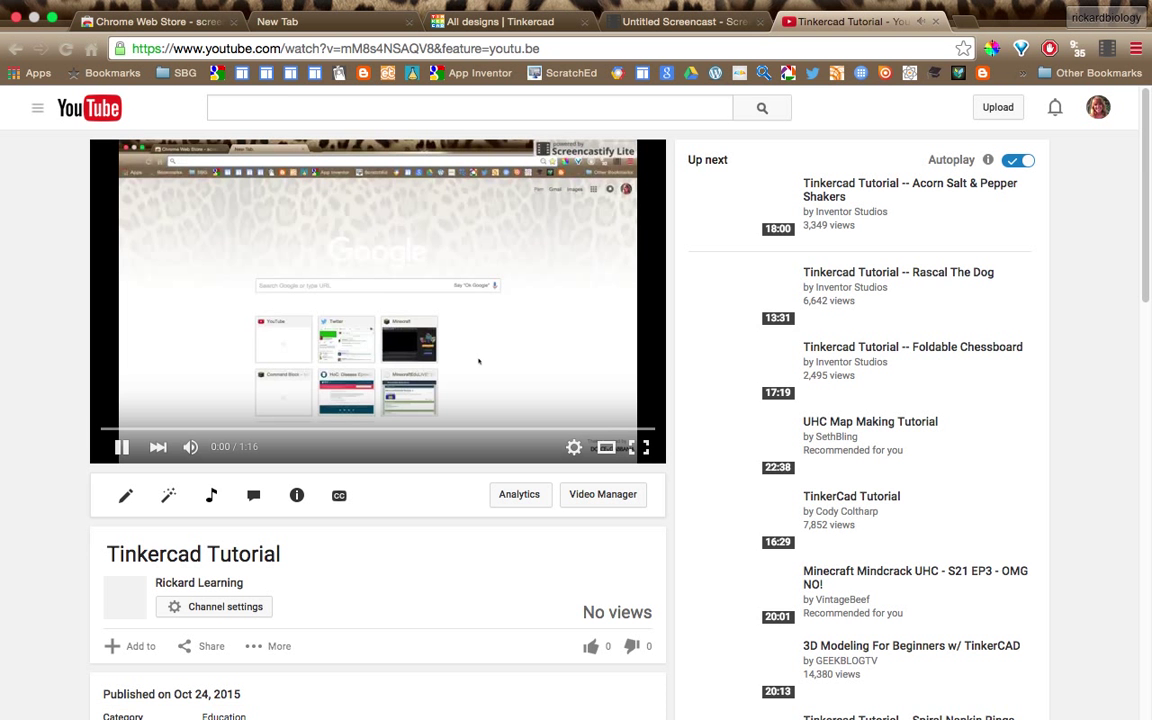
click(120, 449)
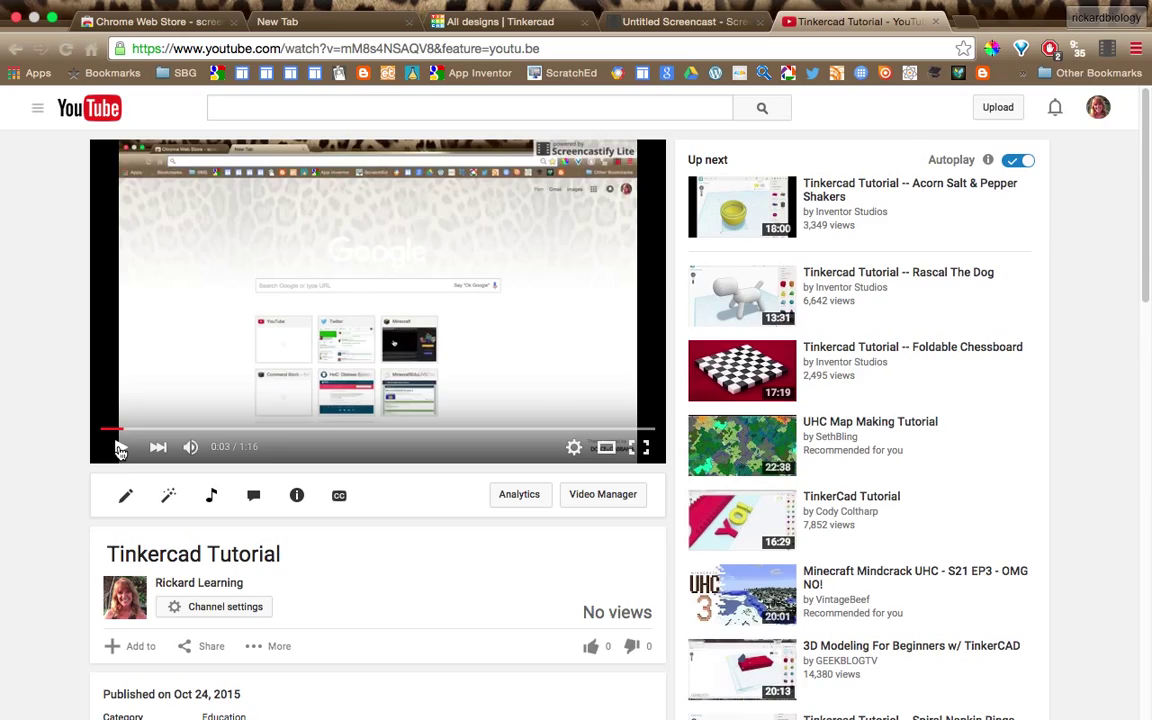
Review the Tinkercad Tutorial video page details, then bring up the Screencastify extension panel
click(515, 48)
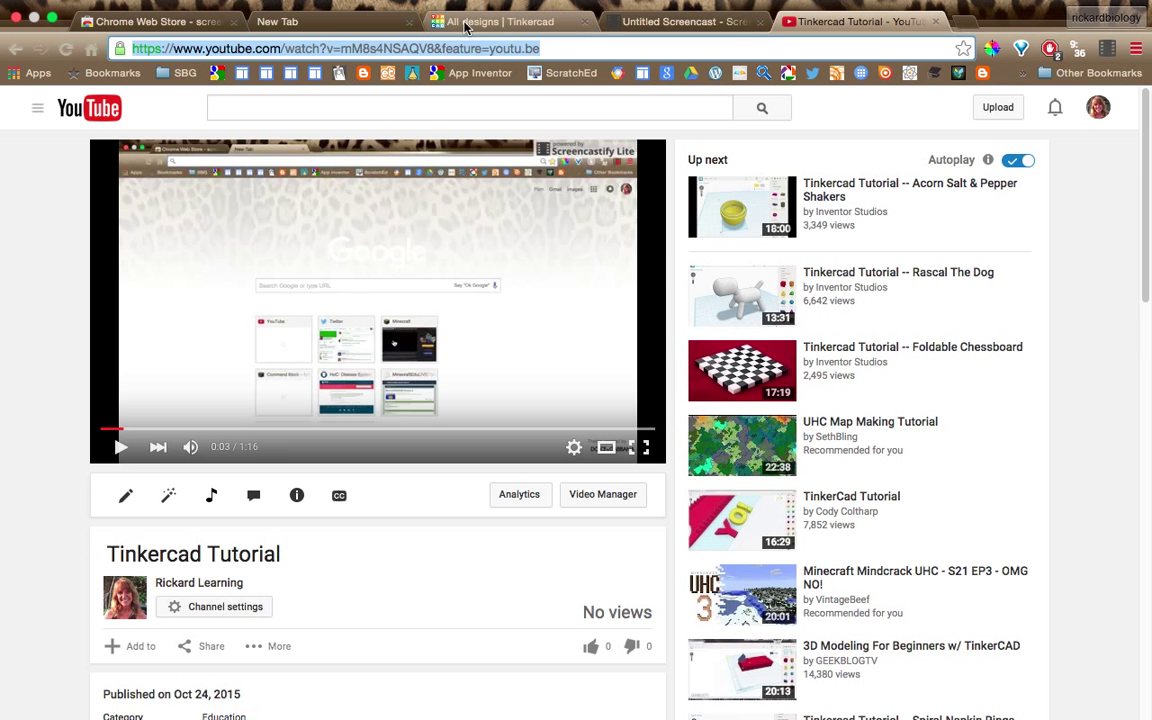
click(300, 24)
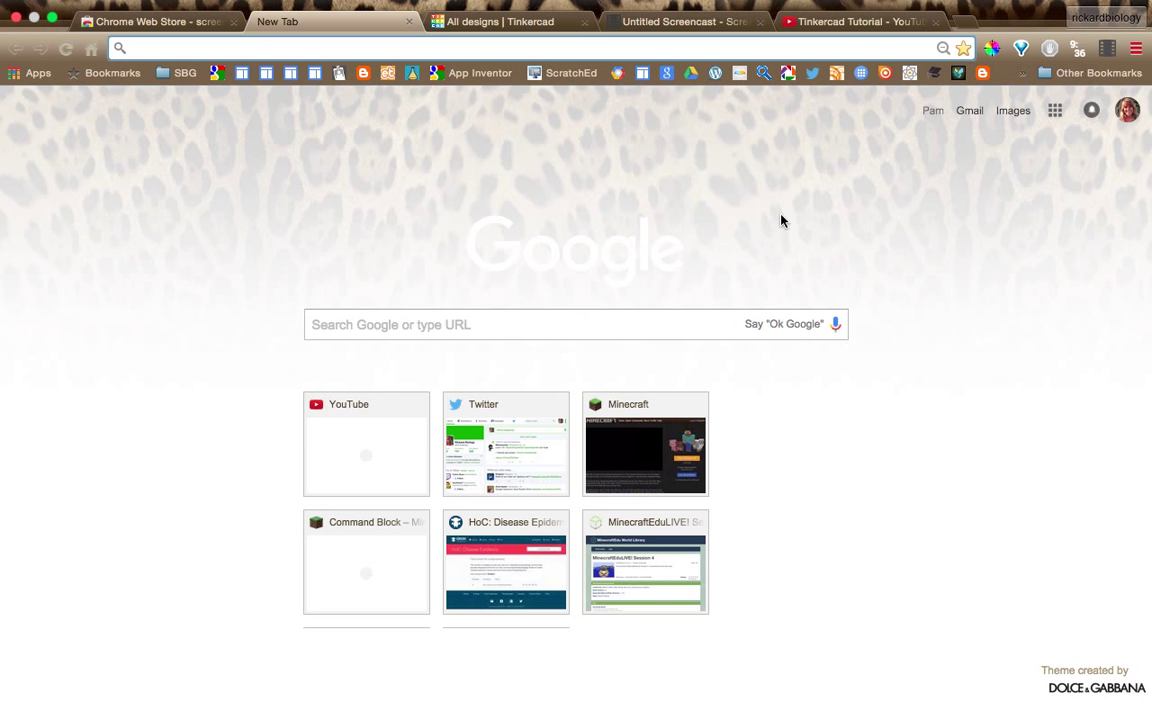
click(816, 28)
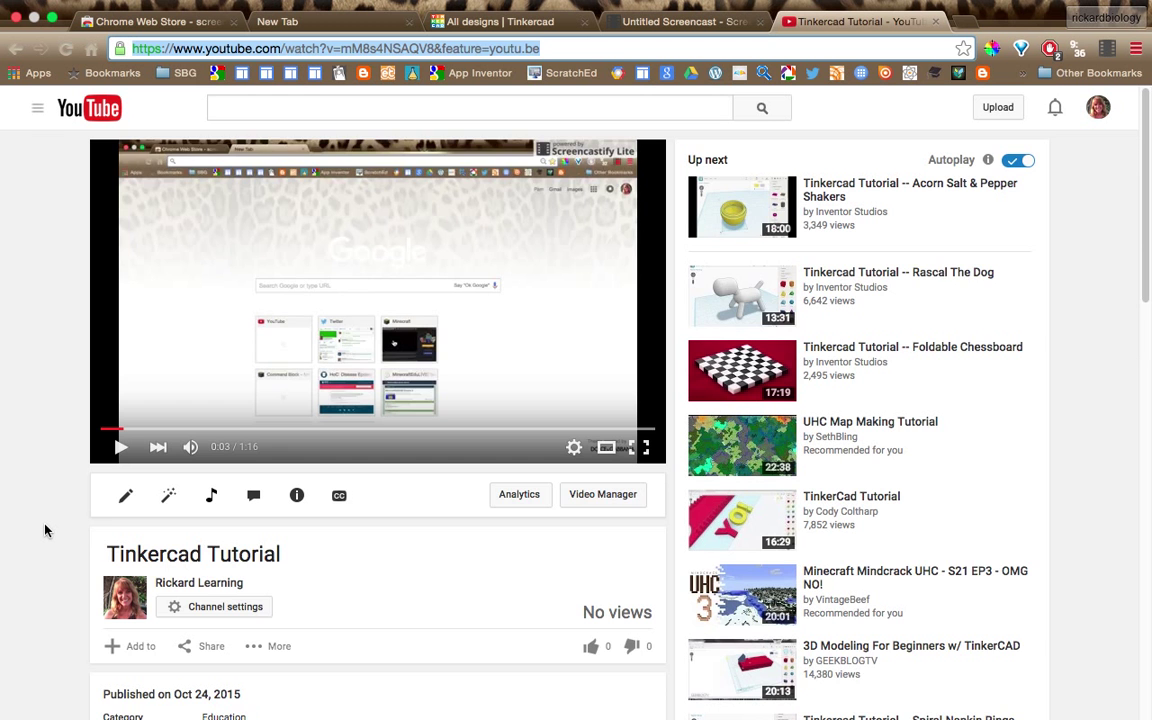
scroll(45, 530, down, 2)
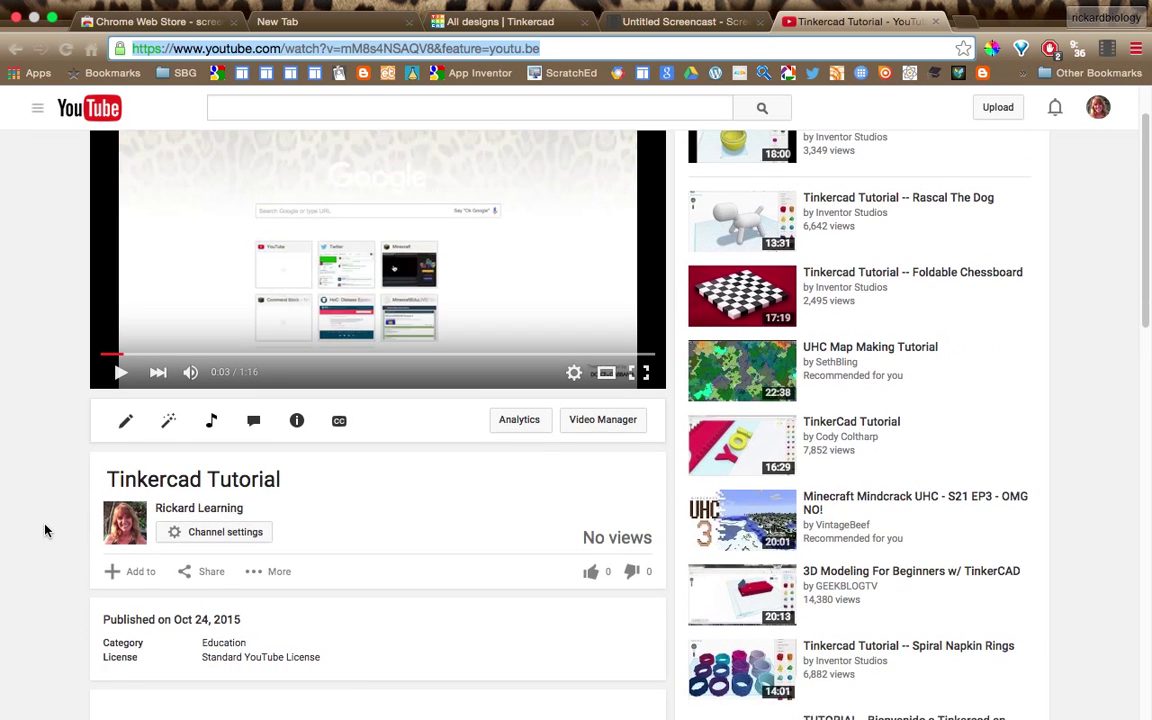
scroll(45, 530, down, 2)
scroll(45, 530, up, 4)
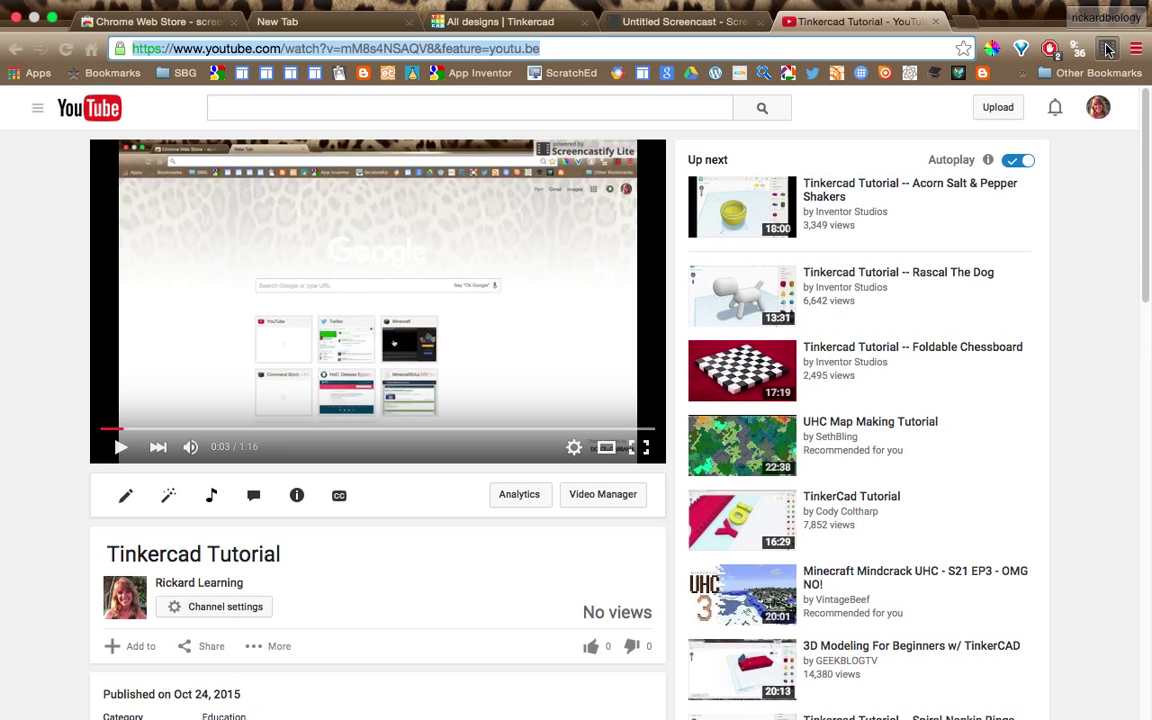
click(1107, 50)
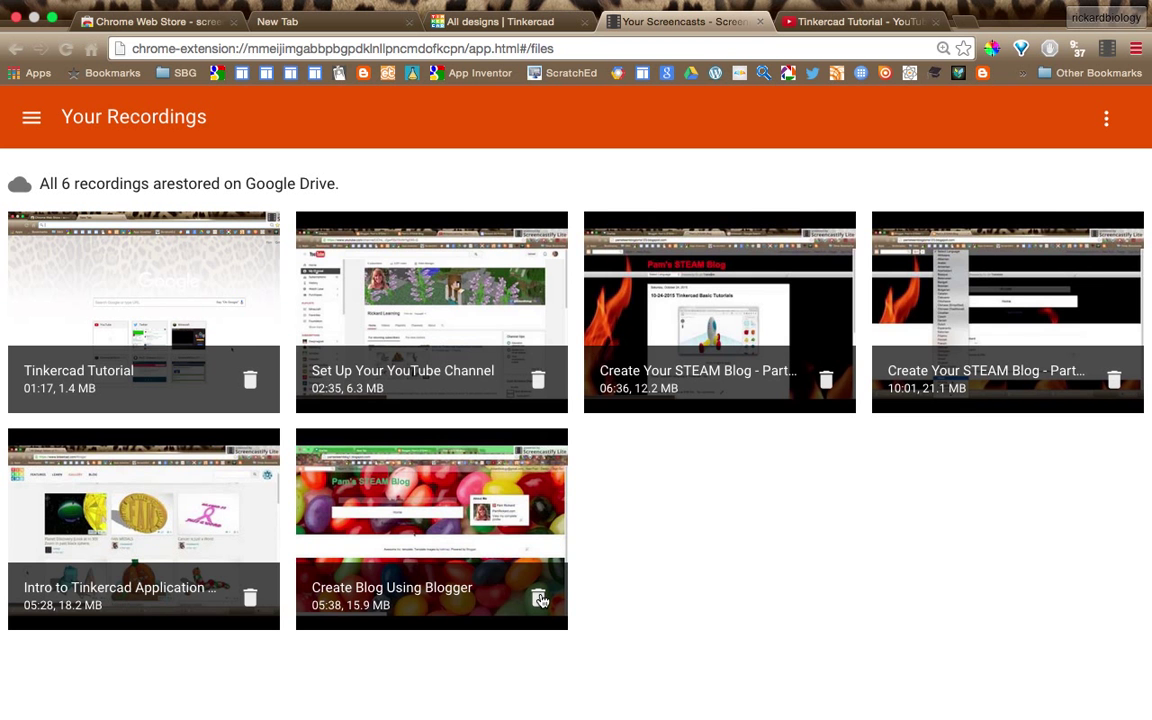
Trash the 'Create Blog Using Blogger' recording and confirm DELETE
click(539, 599)
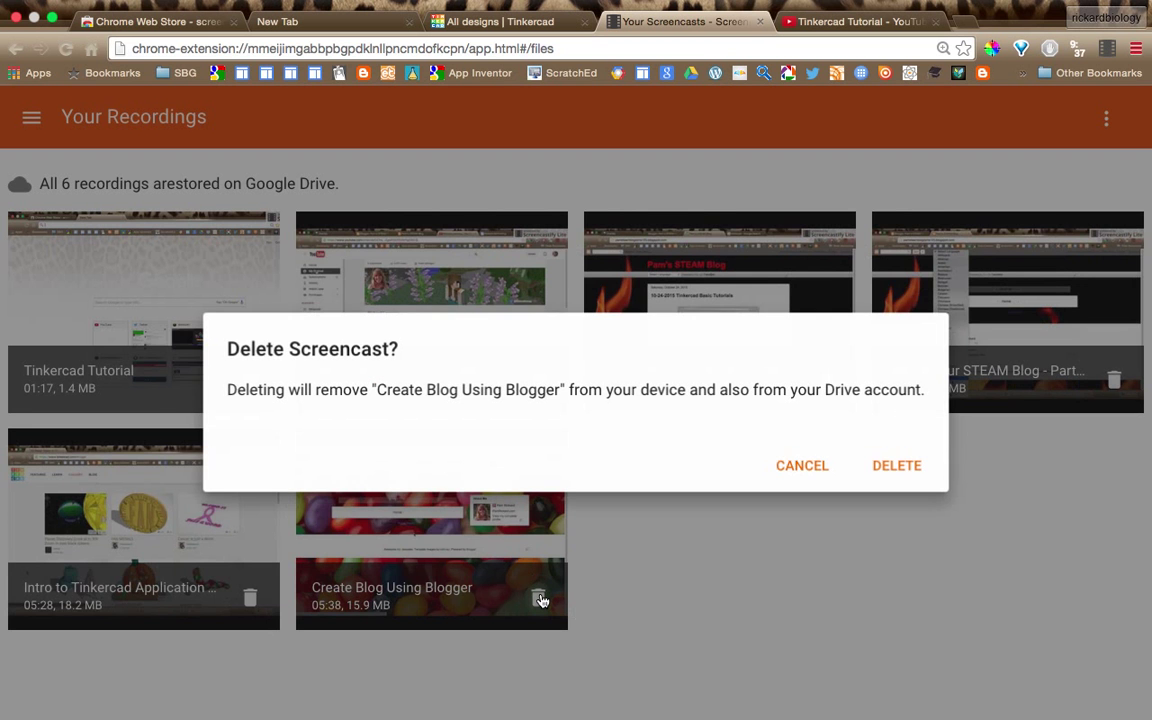
click(909, 473)
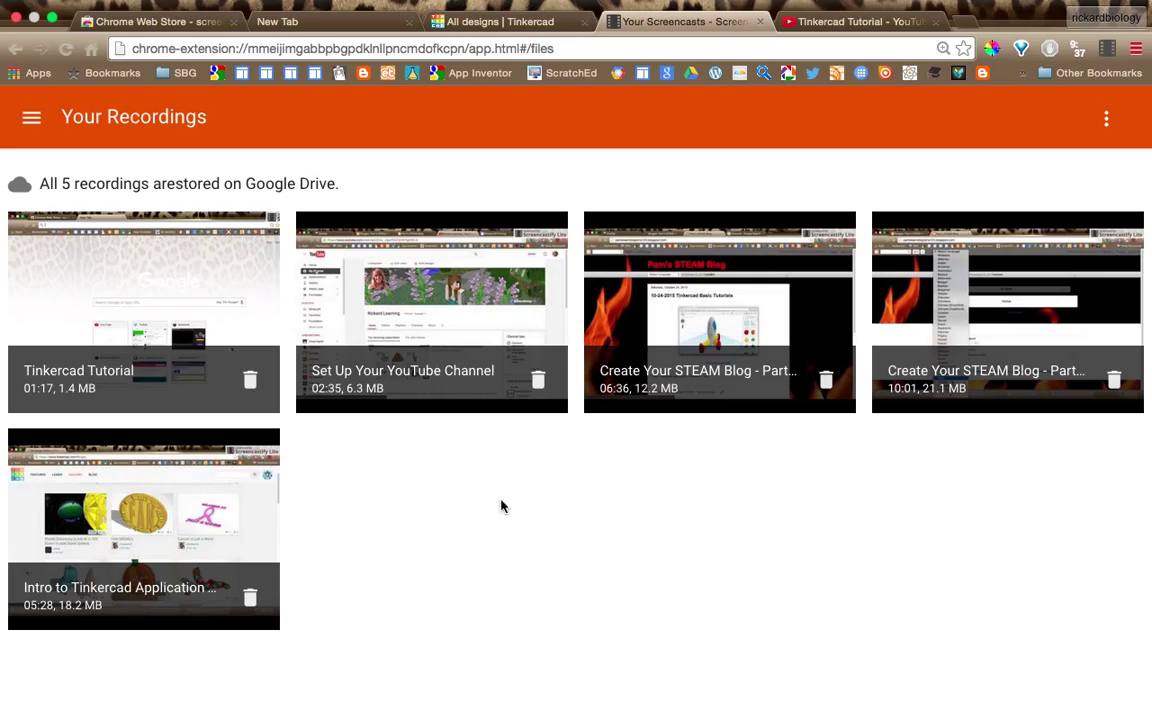
Back on the YouTube tab, go to My Channel and show its Videos list
click(829, 22)
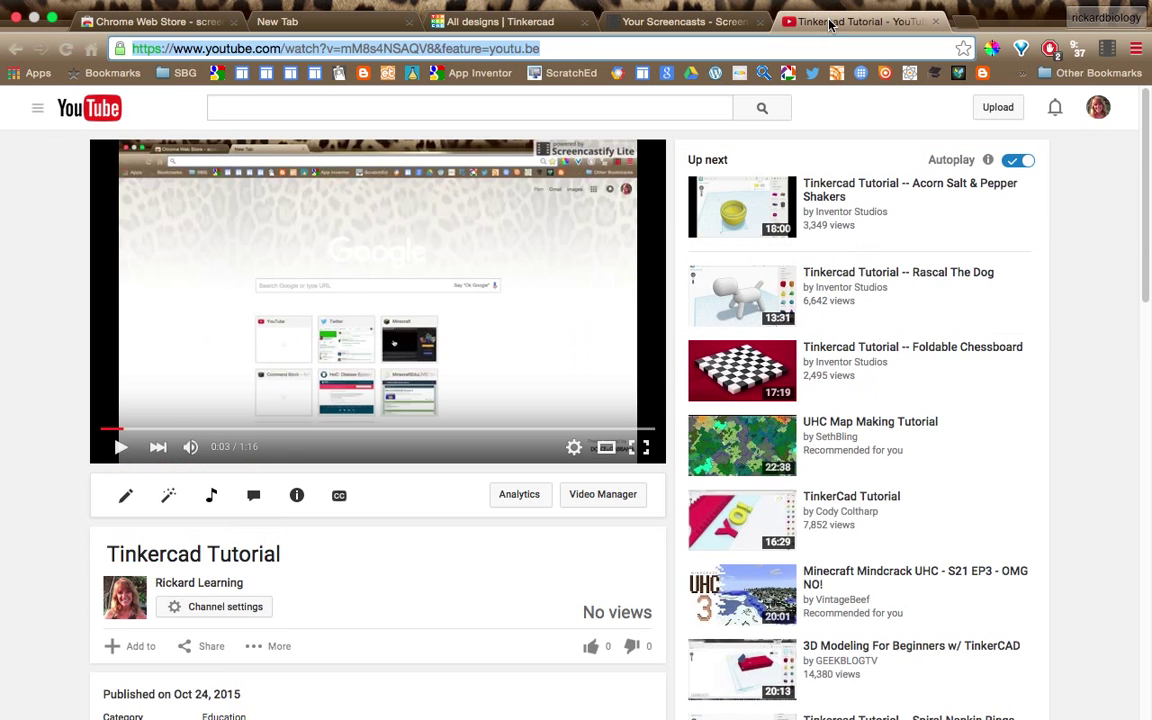
click(40, 112)
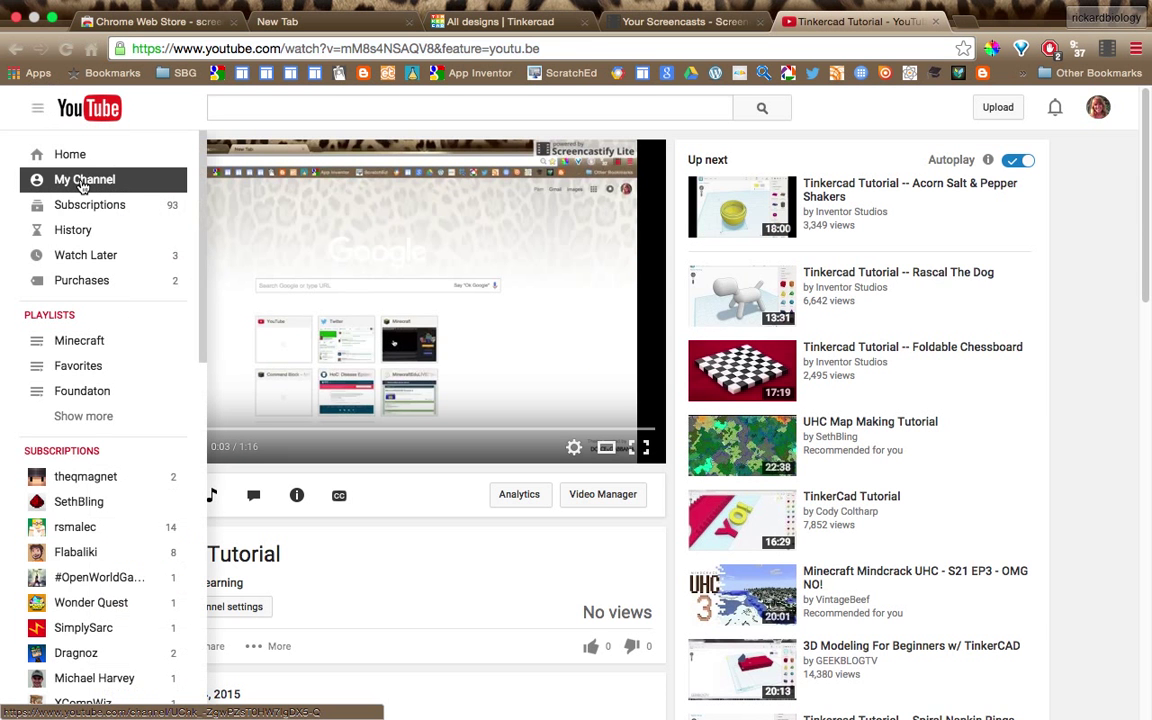
click(82, 182)
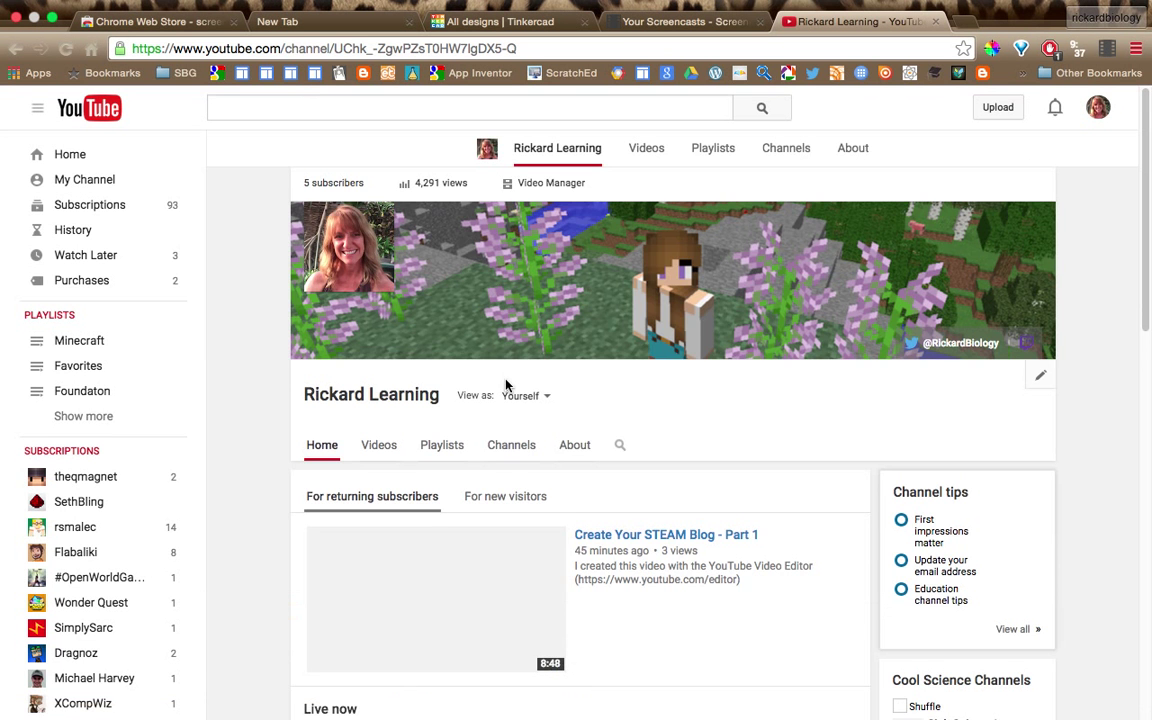
click(380, 410)
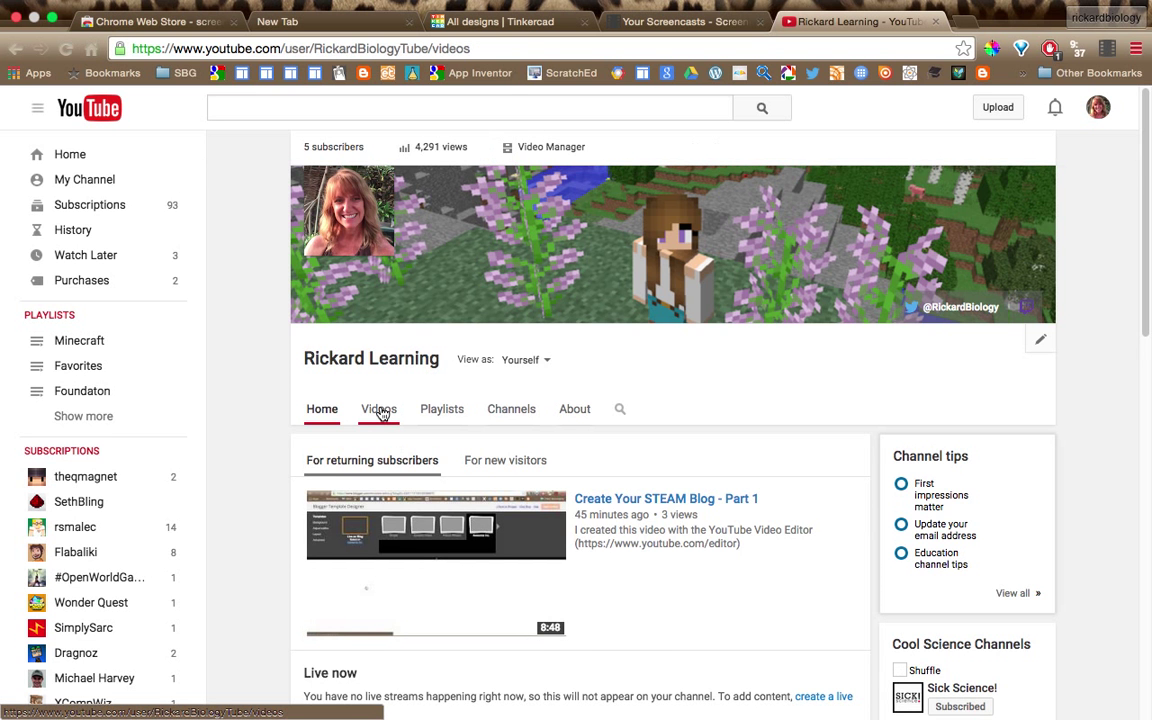